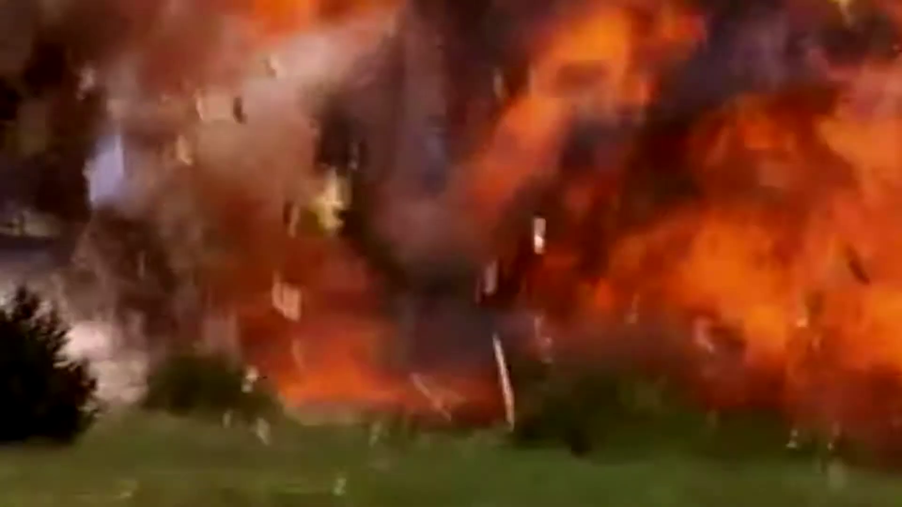
# Pause 'EMHE - Miller Home Explosion.mp4', then stop it with X to return home
pyautogui.press('space')
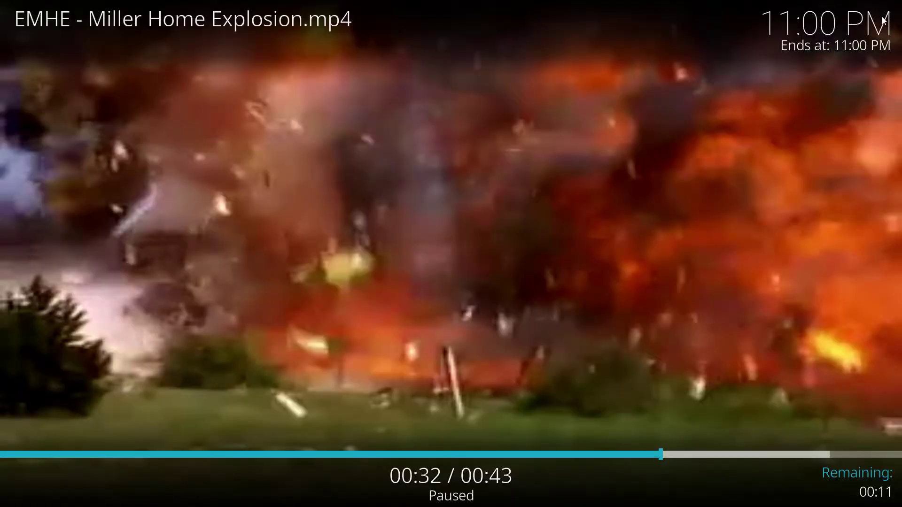
pyautogui.moveTo(788, 61)
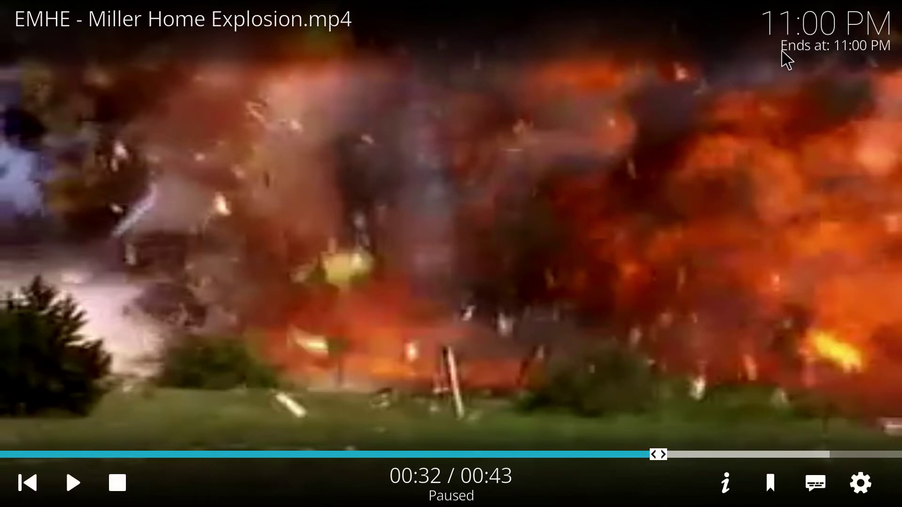
pyautogui.press('x')
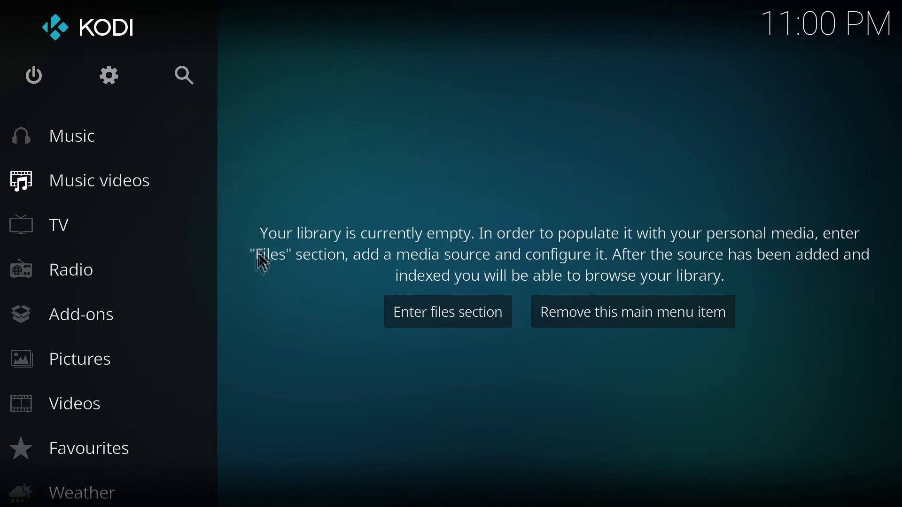
# Move to the Add-ons section and launch the Masterani tile under Video add-ons
pyautogui.moveTo(209, 383)
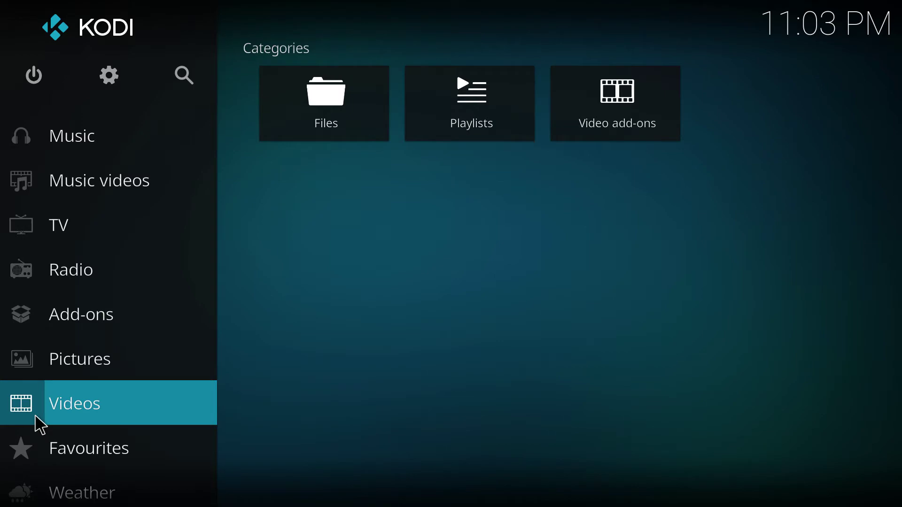
pyautogui.press('Up')
pyautogui.press('Up')
pyautogui.press('Up')
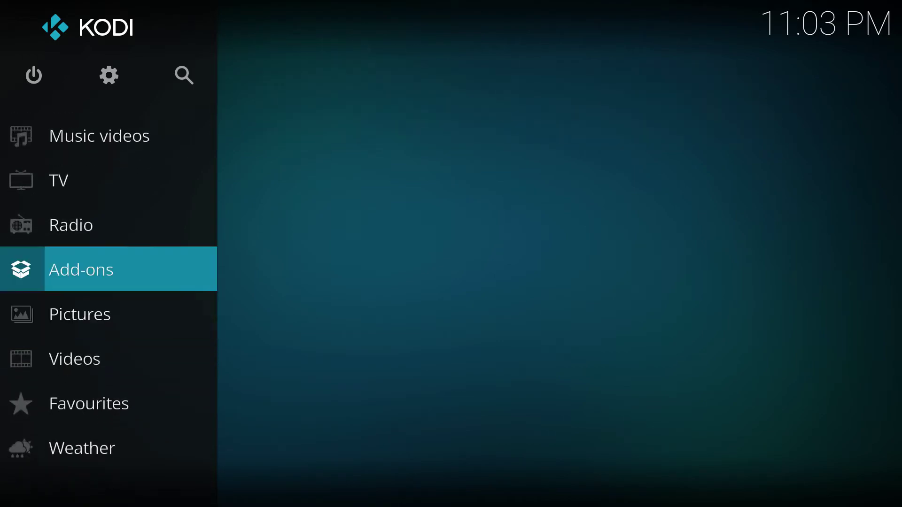
pyautogui.press('Down')
pyautogui.press('Right')
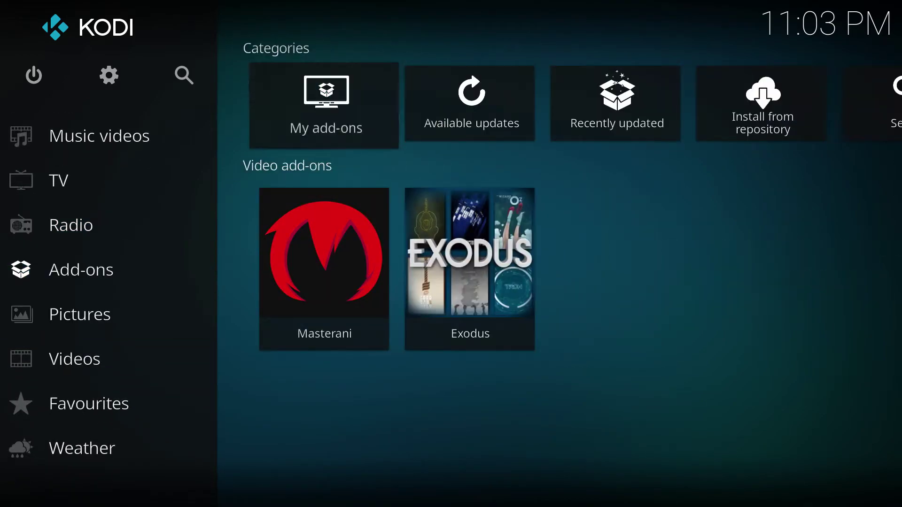
pyautogui.press('Down')
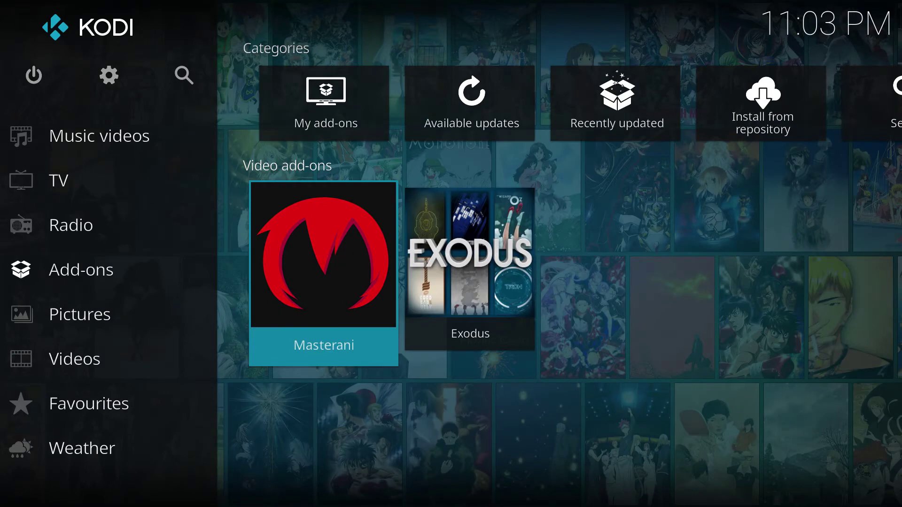
pyautogui.press('Return')
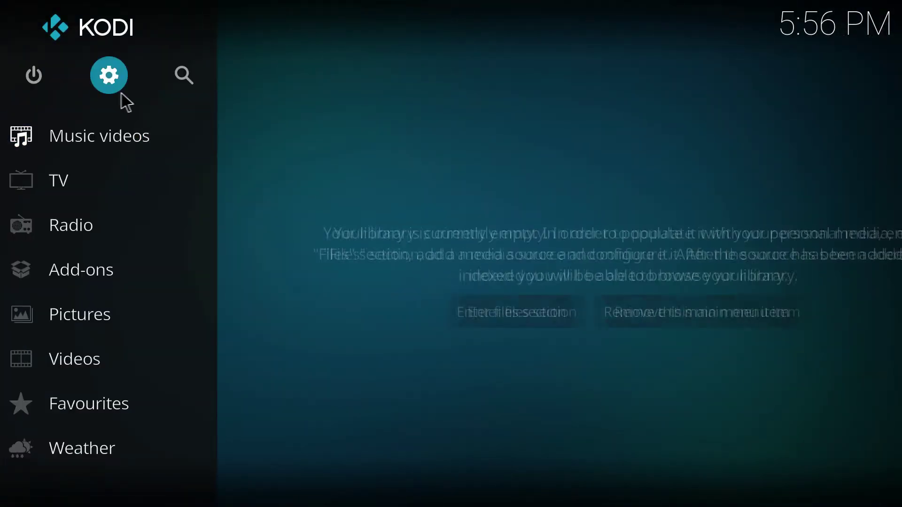
pyautogui.click(117, 92)
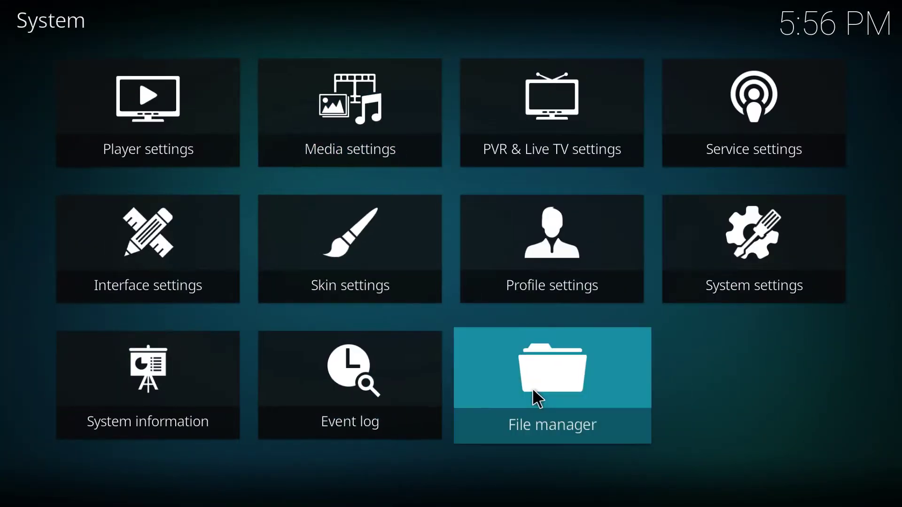
pyautogui.click(533, 394)
pyautogui.click(142, 218)
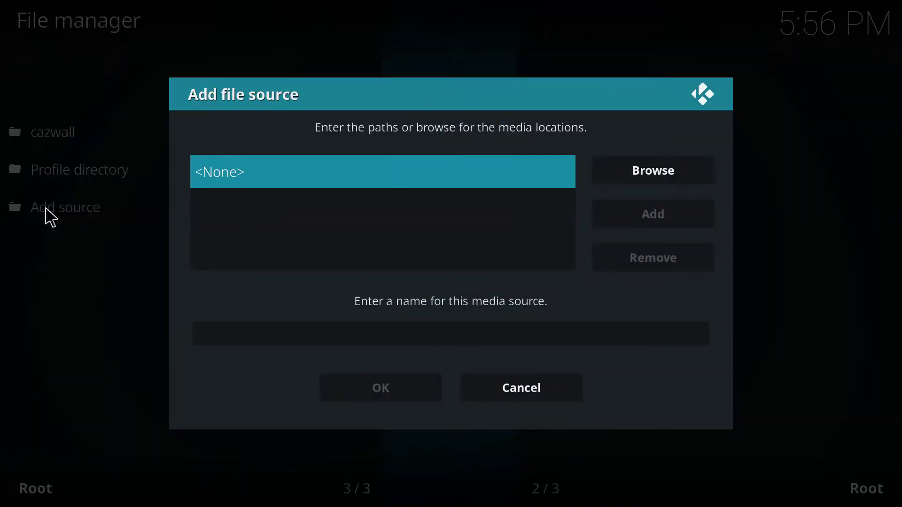
pyautogui.click(236, 192)
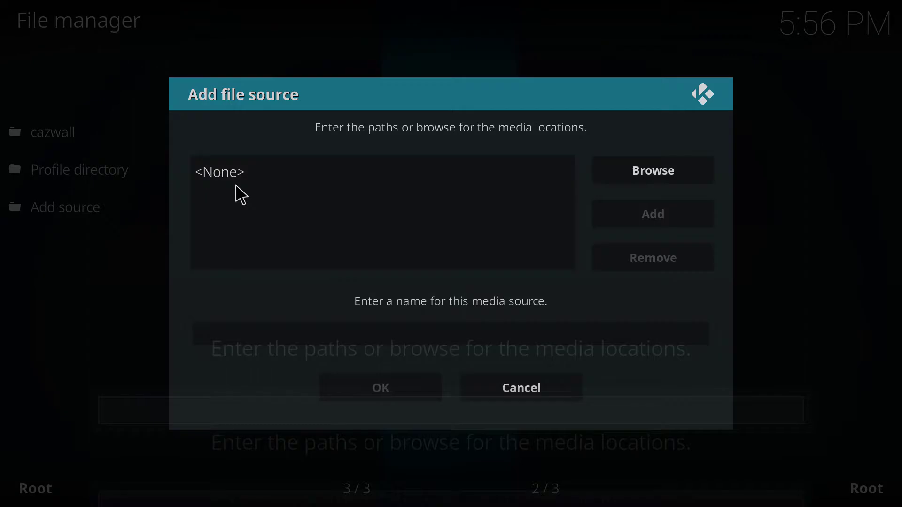
pyautogui.write('http:')
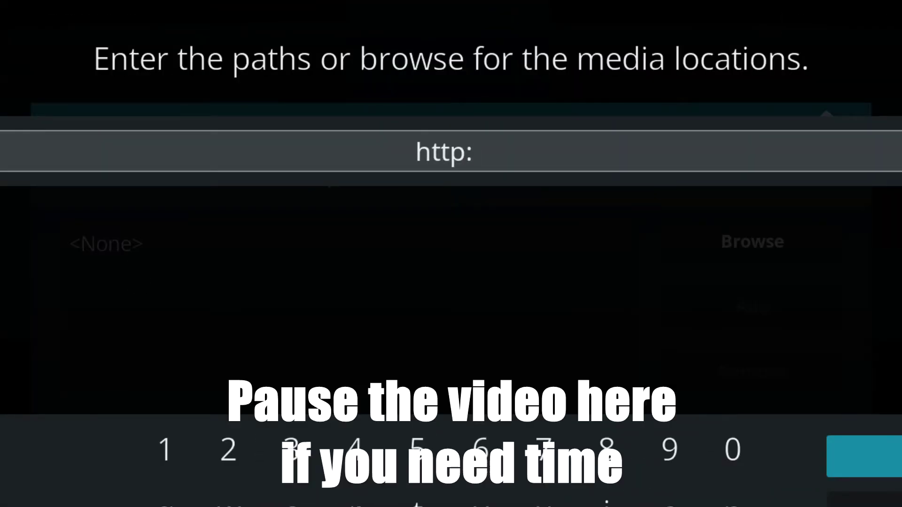
pyautogui.write('//srp.nu')
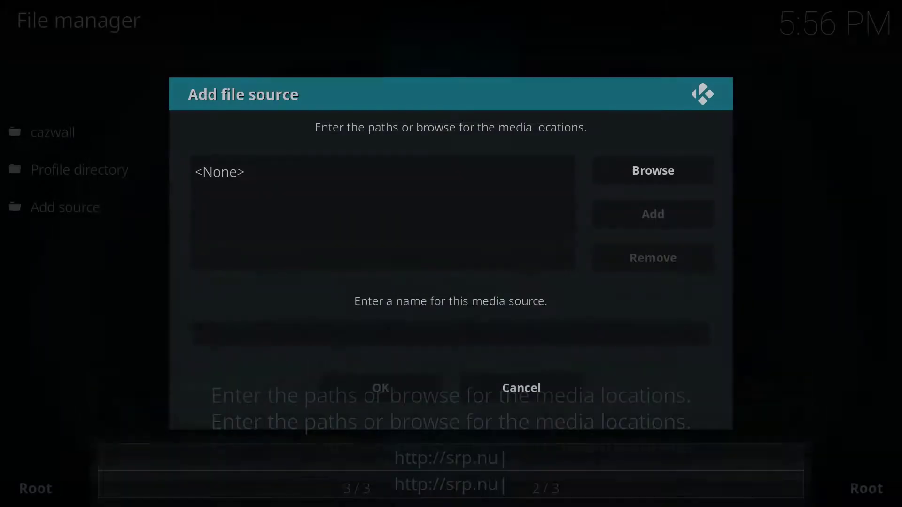
pyautogui.press('Return')
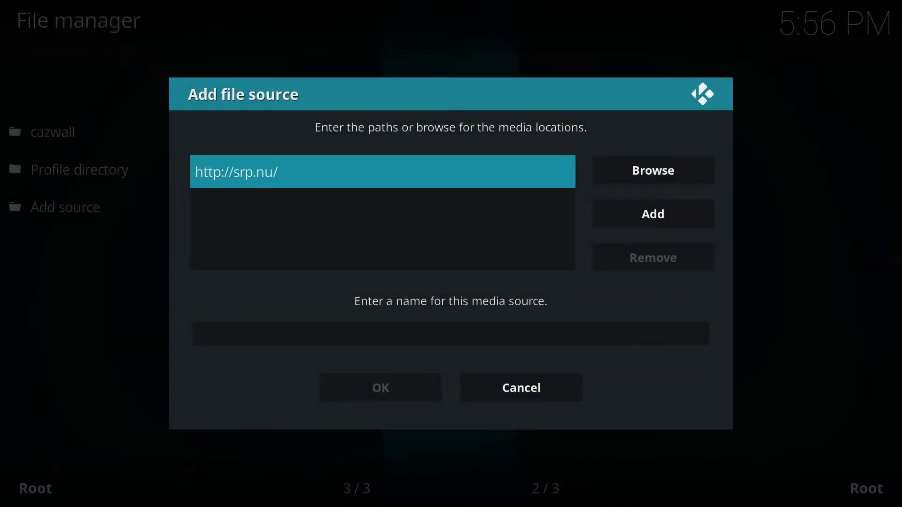
# Name the new source 'super' and save it
pyautogui.click(366, 345)
pyautogui.write('super')
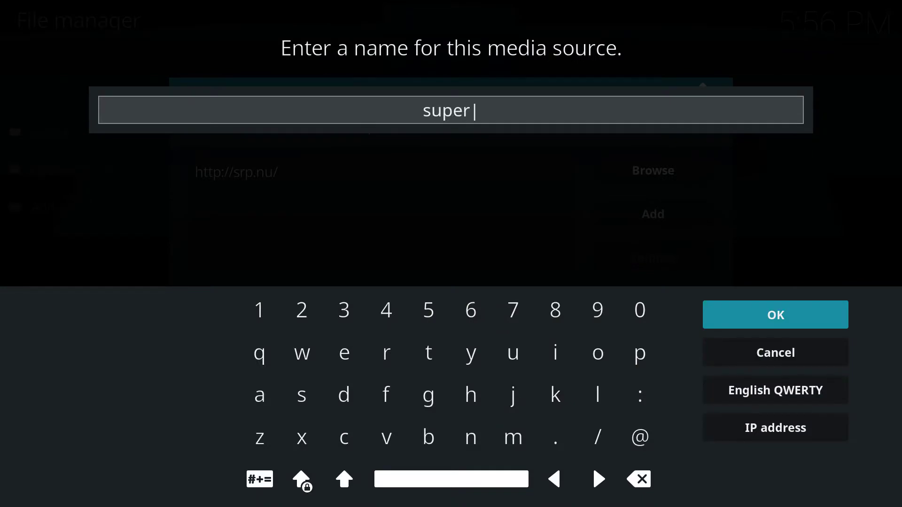
pyautogui.press('Escape')
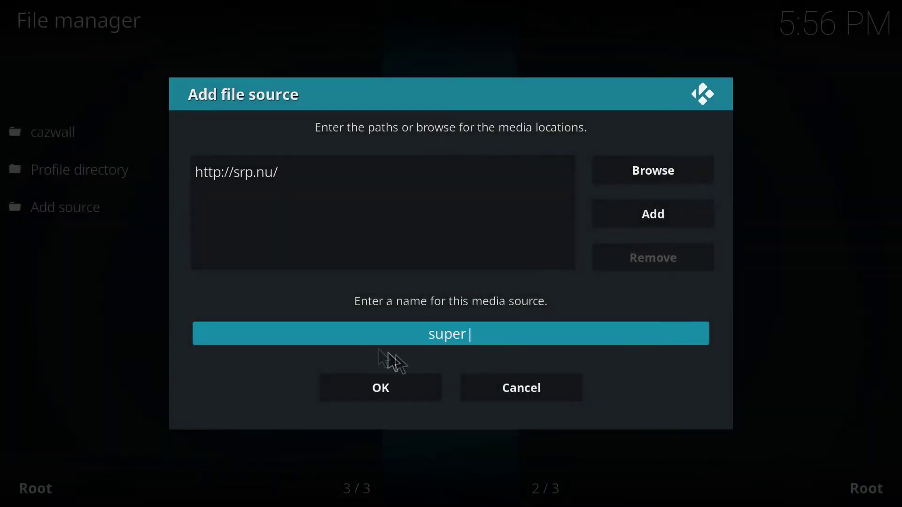
pyautogui.click(429, 393)
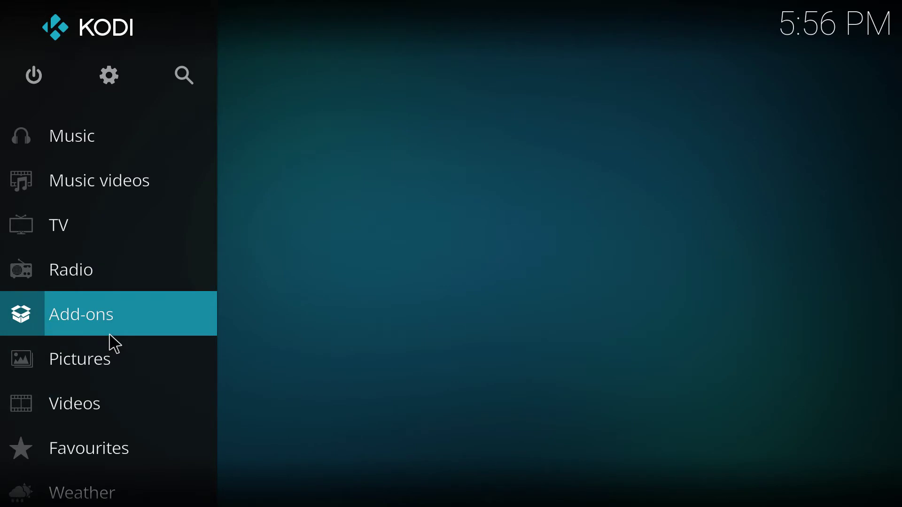
# In the Add-on browser, choose Install from zip file and open the super source
pyautogui.click(111, 335)
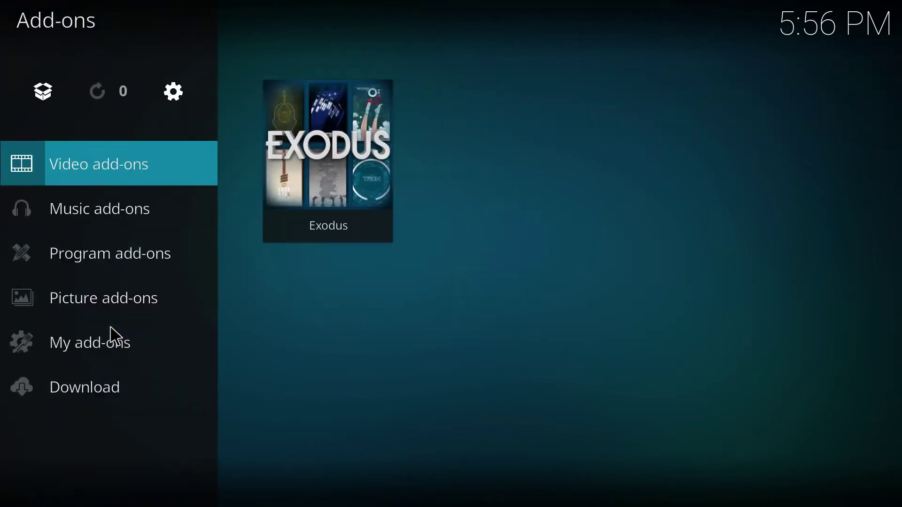
pyautogui.click(42, 107)
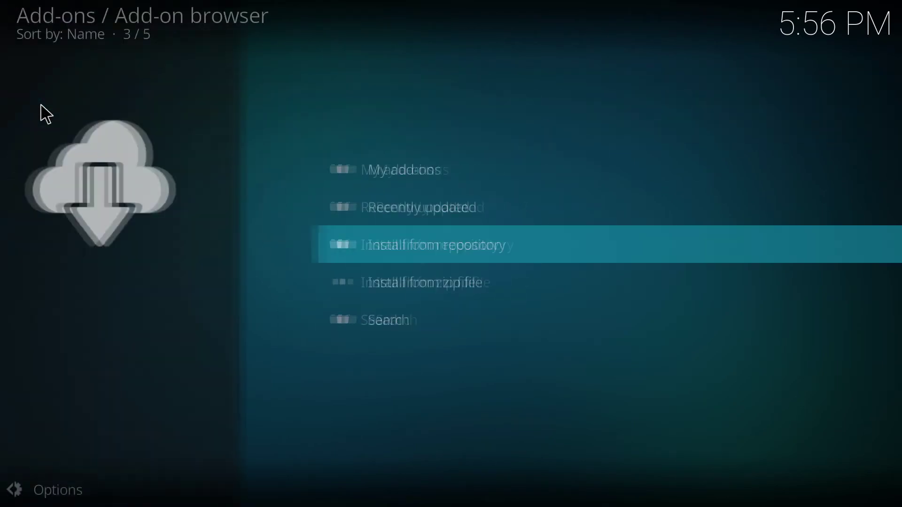
pyautogui.press('Down')
pyautogui.press('Return')
pyautogui.press('Down')
pyautogui.press('Down')
pyautogui.press('Down')
pyautogui.press('Down')
pyautogui.press('Down')
pyautogui.press('Return')
# Open krypton/categories/video and install the SuperRepo Category Video zip
pyautogui.press('Up')
pyautogui.press('Return')
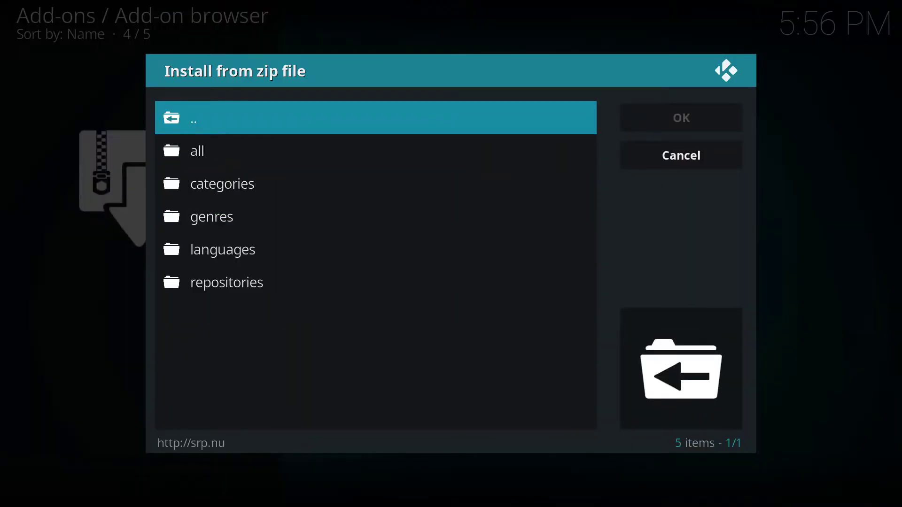
pyautogui.press('Down')
pyautogui.press('Down')
pyautogui.press('Return')
pyautogui.press('Up')
pyautogui.press('Up')
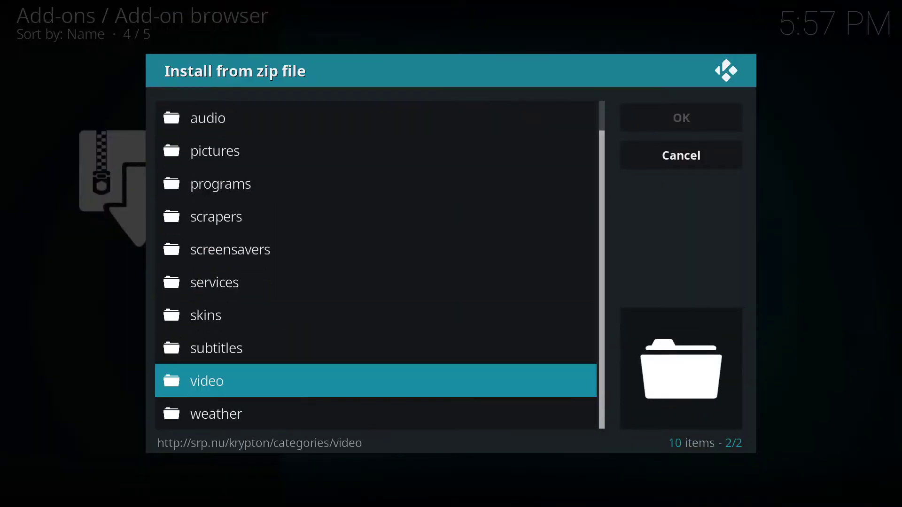
pyautogui.press('Return')
pyautogui.press('Down')
pyautogui.press('Return')
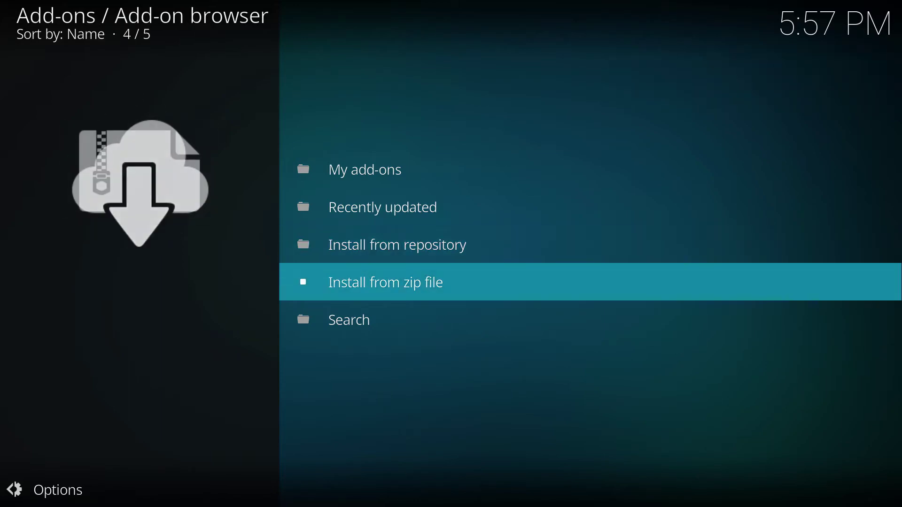
pyautogui.press('Up')
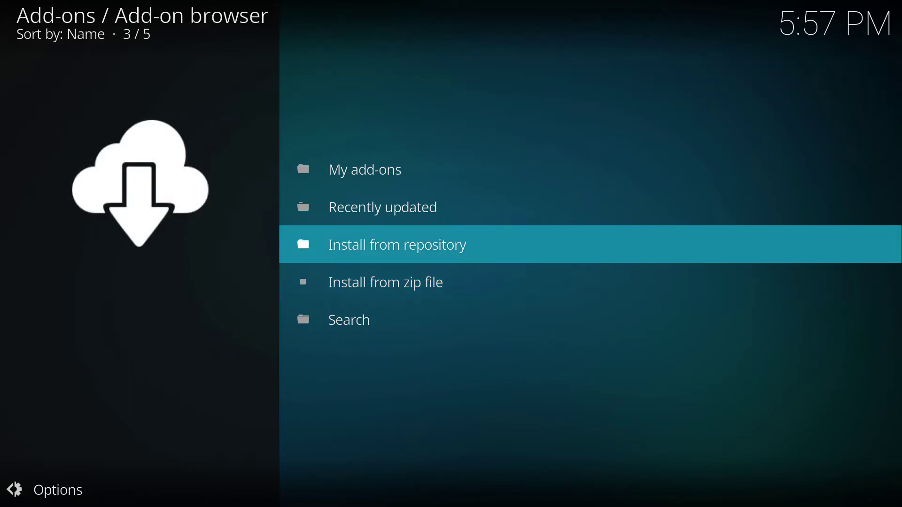
# Install Masterani 0.9.8 from SuperRepo Category Video's Video add-ons list
pyautogui.press('Return')
pyautogui.press('Down')
pyautogui.press('Down')
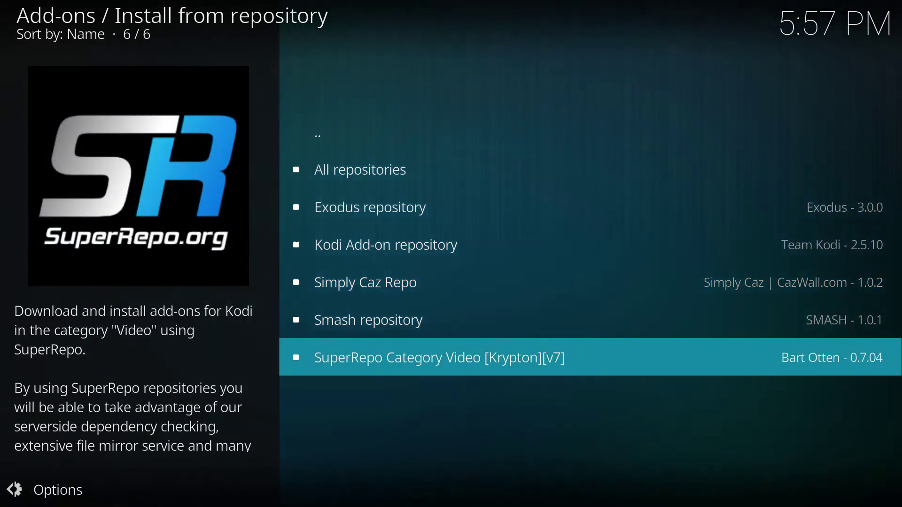
pyautogui.press('Return')
pyautogui.press('Down')
pyautogui.press('Down')
pyautogui.press('Down')
pyautogui.press('Down')
pyautogui.press('Down')
pyautogui.press('Down')
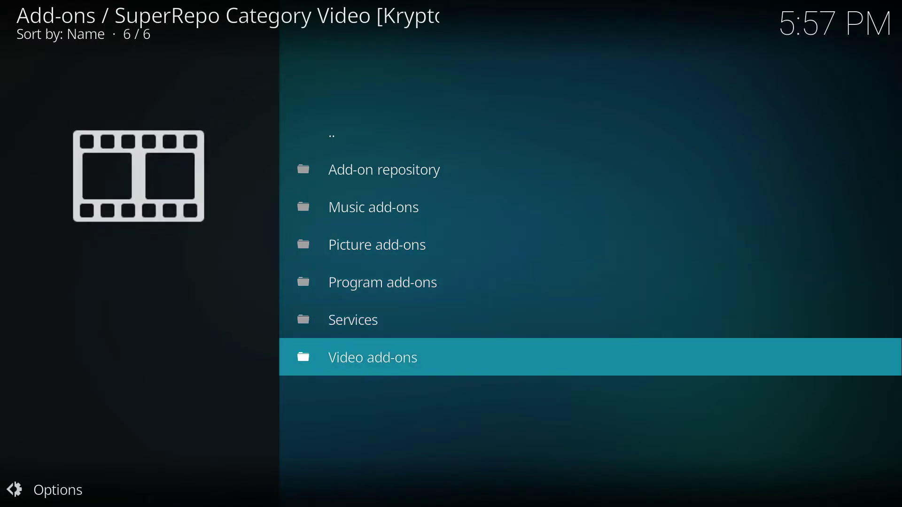
pyautogui.press('Return')
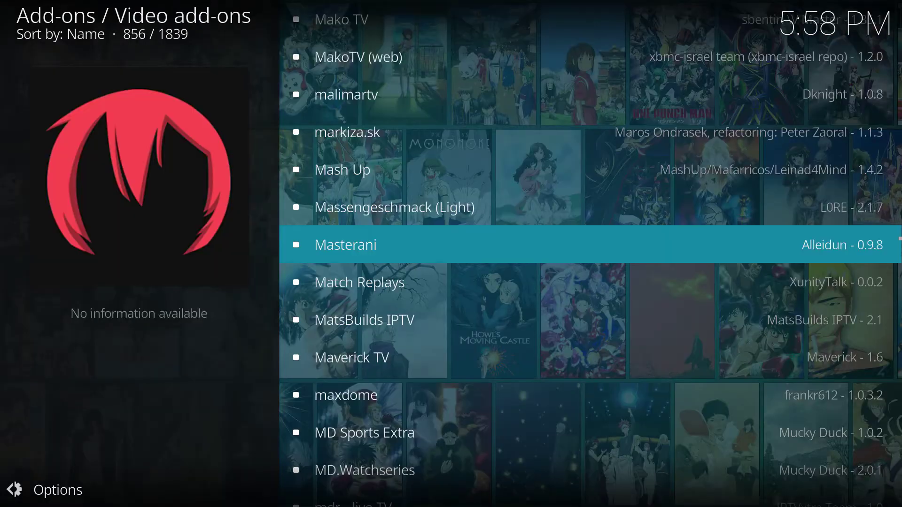
pyautogui.press('Return')
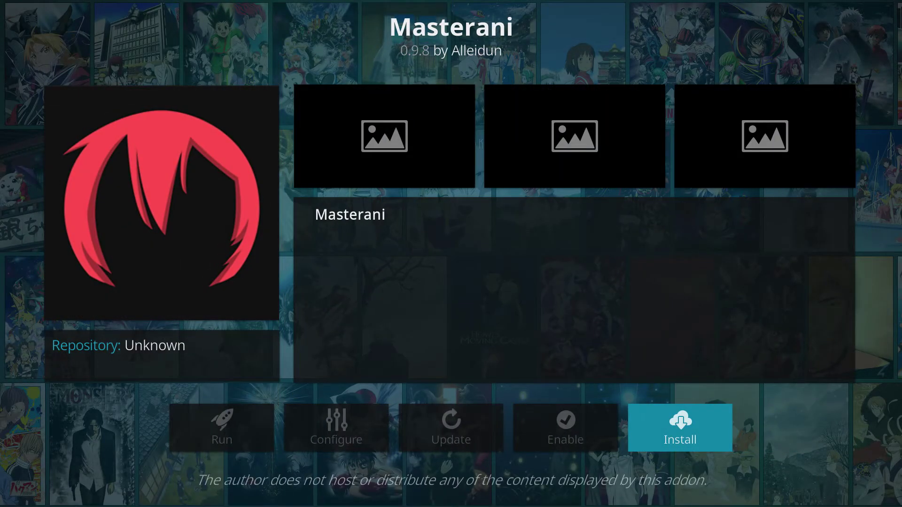
pyautogui.press('Return')
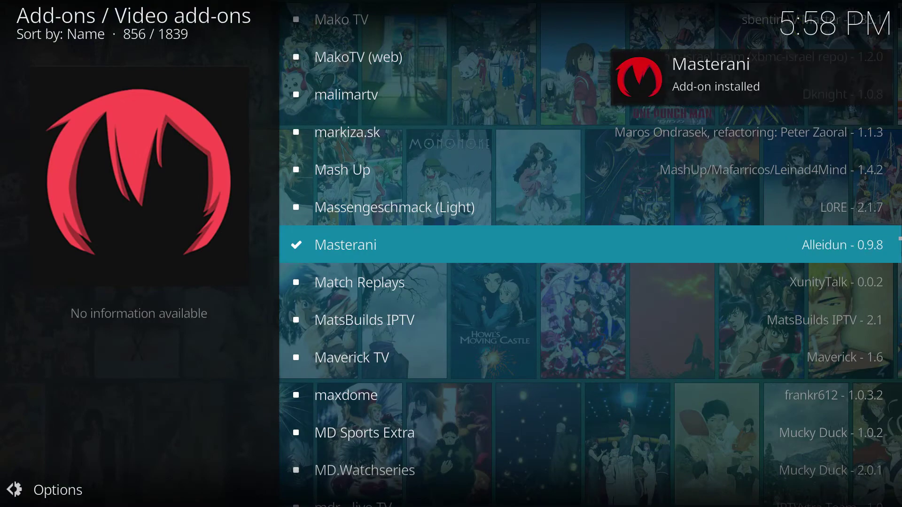
pyautogui.press('Return')
pyautogui.press('Return')
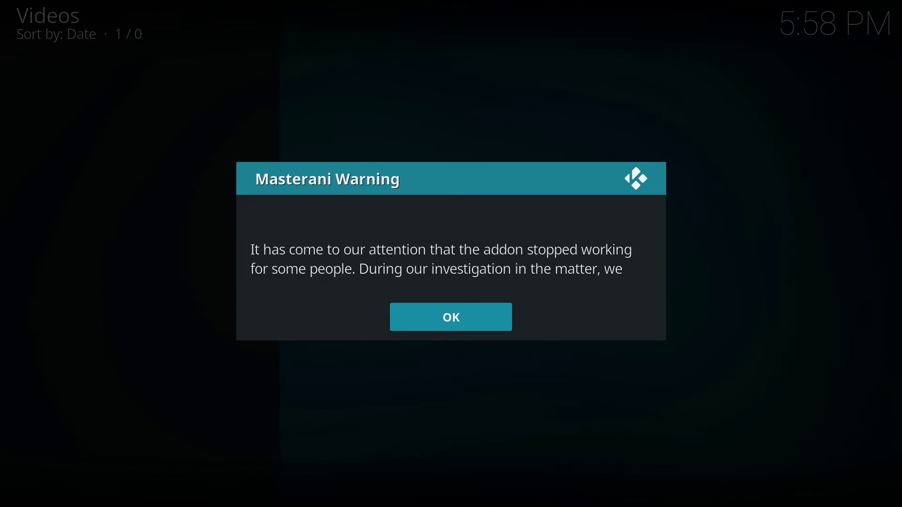
# Dismiss Masterani's warning, browse its menu, back out to Add-ons, and switch to Chrome
pyautogui.press('Return')
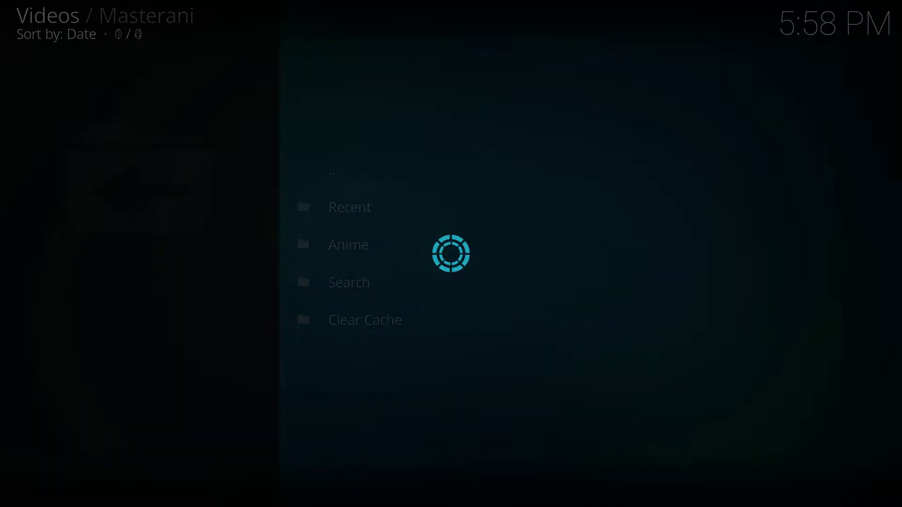
pyautogui.press('Down')
pyautogui.press('Down')
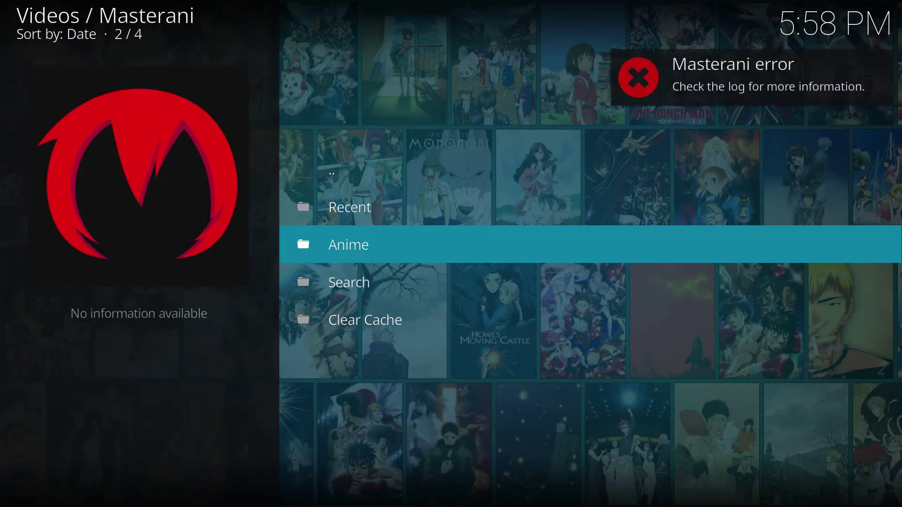
pyautogui.press('Up')
pyautogui.press('BackSpace')
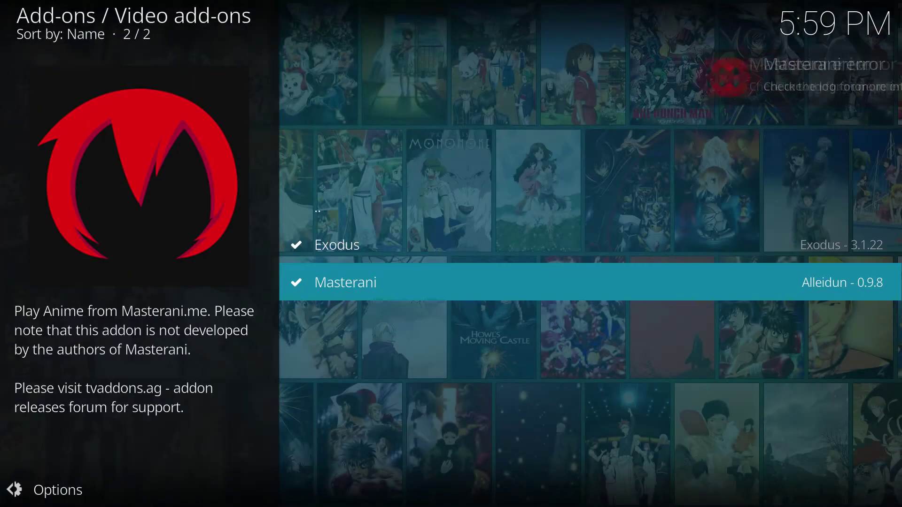
pyautogui.press('BackSpace')
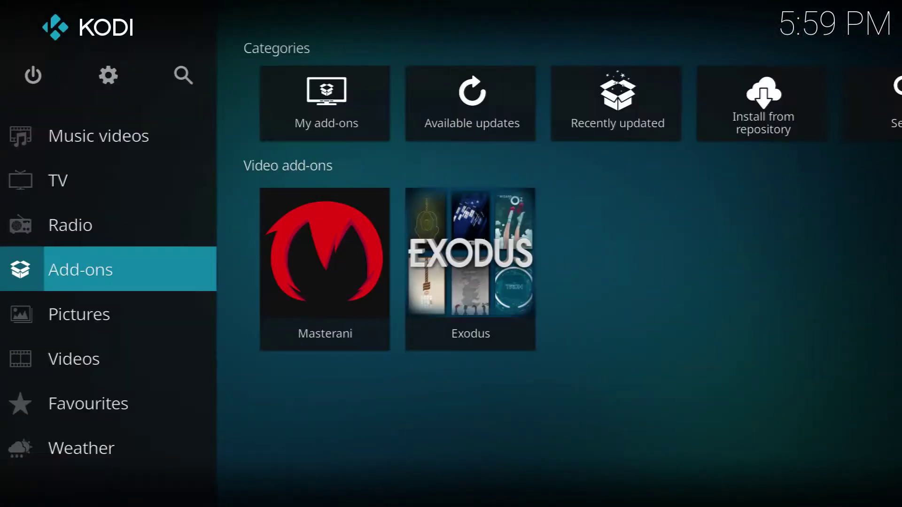
pyautogui.hotkey('alt', 'Tab')
pyautogui.hotkey('alt', 'Tab')
pyautogui.hotkey('alt', 'Tab')
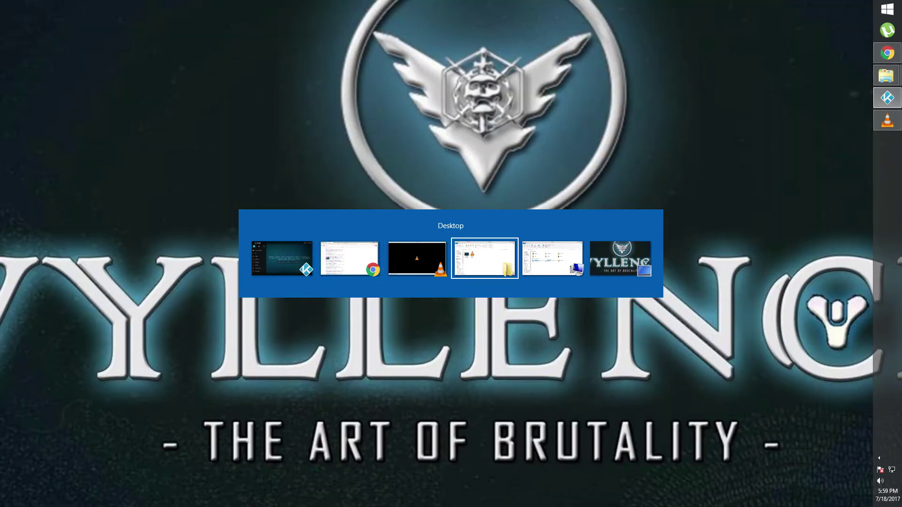
# Search Google for 'script.module.pyxbmct' and open the GitHub releases page
pyautogui.hotkey('alt', 'shift', 'Tab')
pyautogui.hotkey('alt', 'shift', 'Tab')
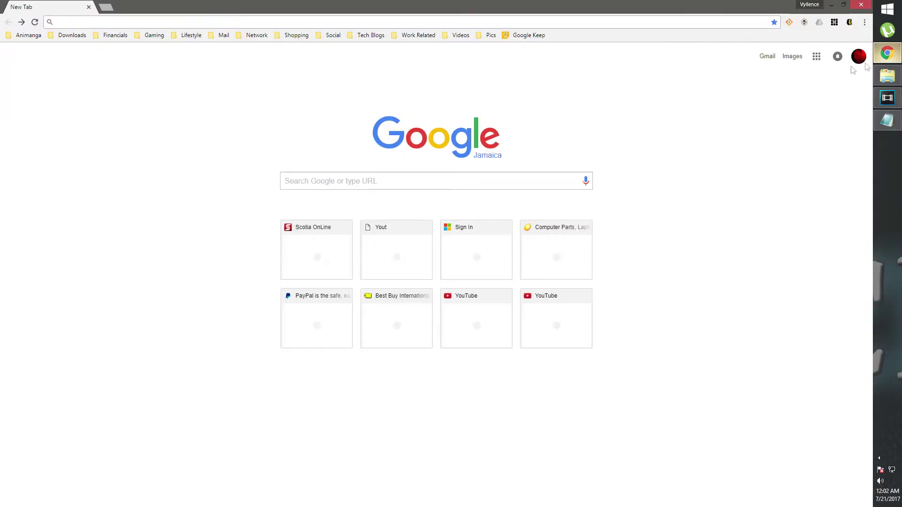
pyautogui.write('sc')
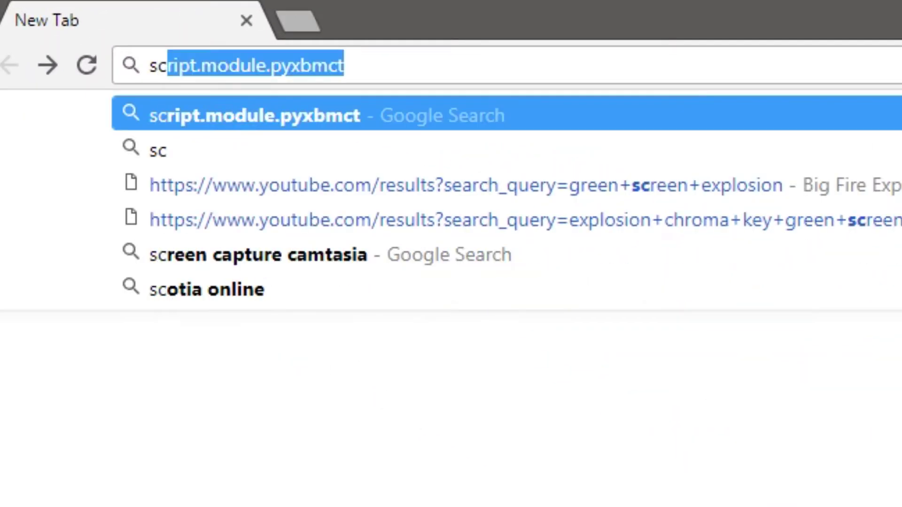
pyautogui.write('er')
pyautogui.press('BackSpace')
pyautogui.press('BackSpace')
pyautogui.write('rip')
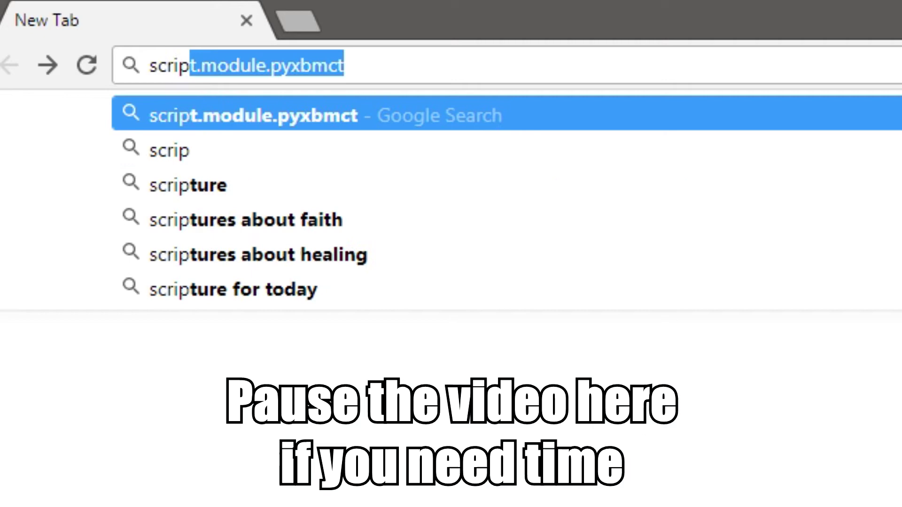
pyautogui.write('t.module.p')
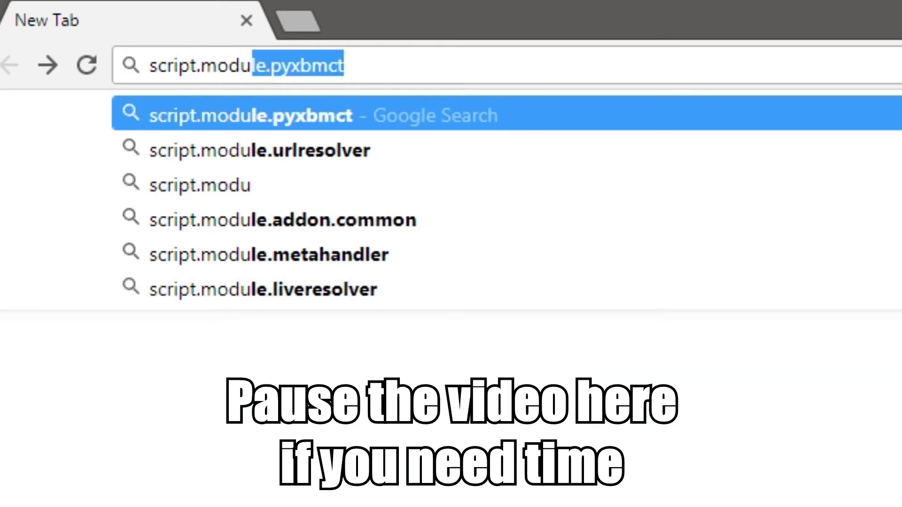
pyautogui.write('yx')
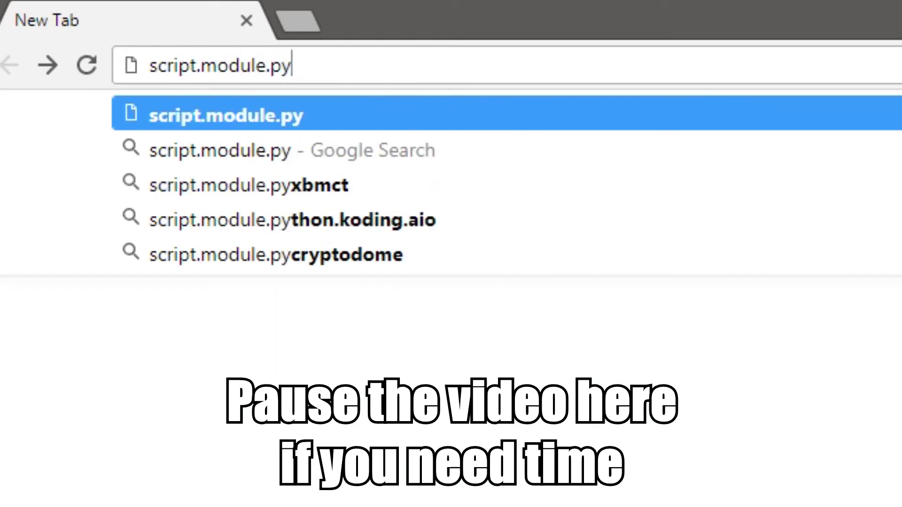
pyautogui.write('bmct')
pyautogui.press('Return')
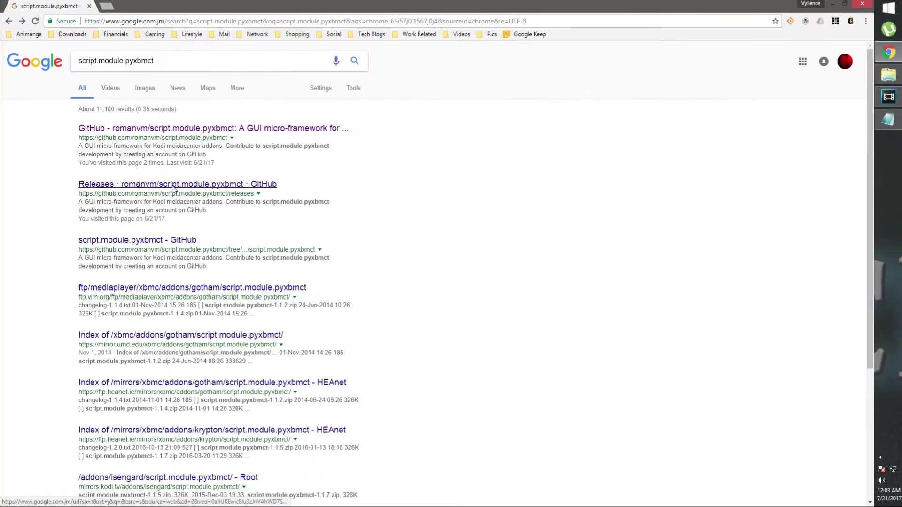
pyautogui.click(173, 185)
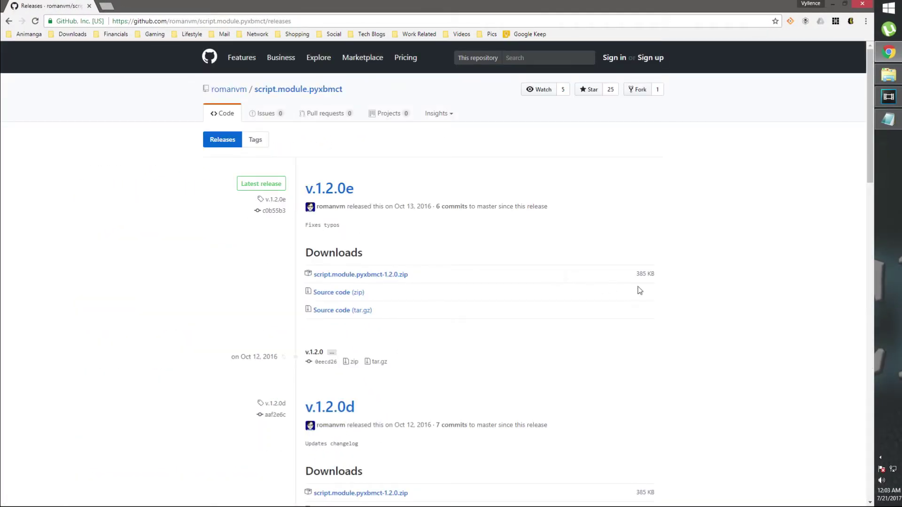
# Download script.module.pyxbmct-1.2.0.zip, locate it in its folder, and return to Kodi
pyautogui.click(367, 279)
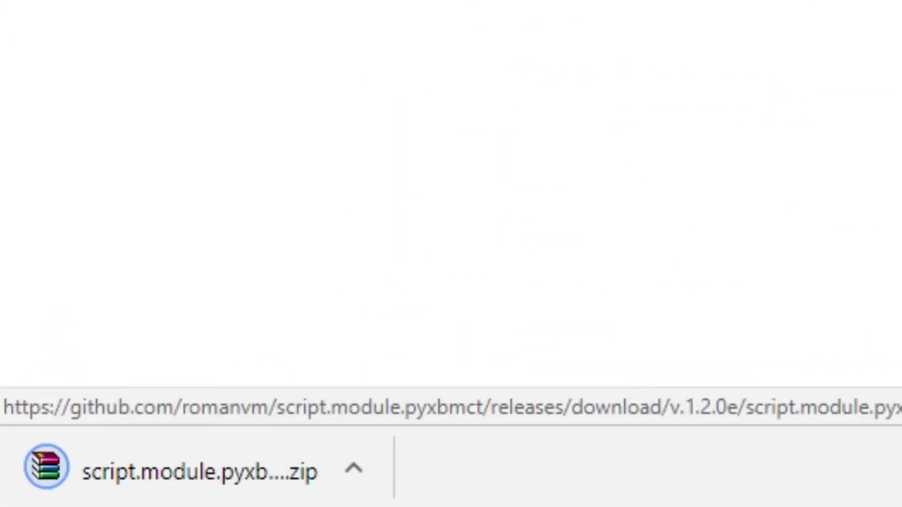
pyautogui.click(350, 482)
pyautogui.click(435, 364)
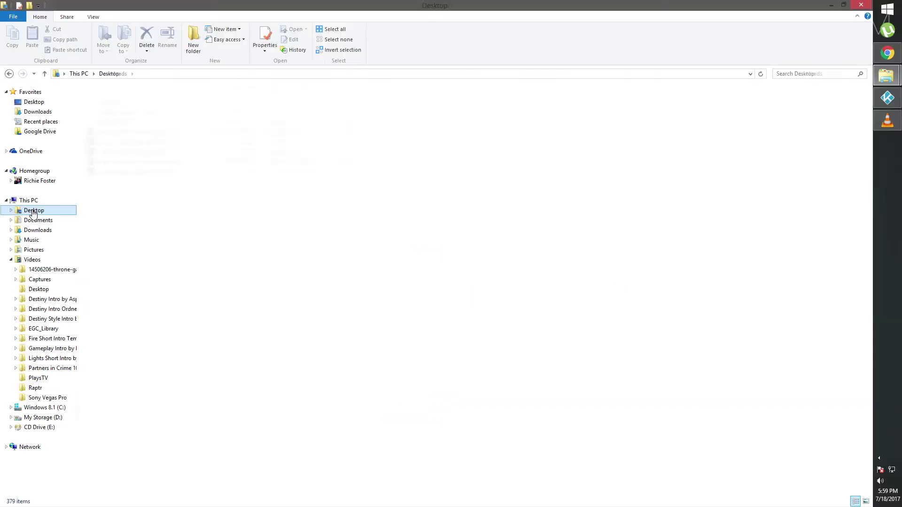
pyautogui.click(145, 162)
pyautogui.click(145, 162)
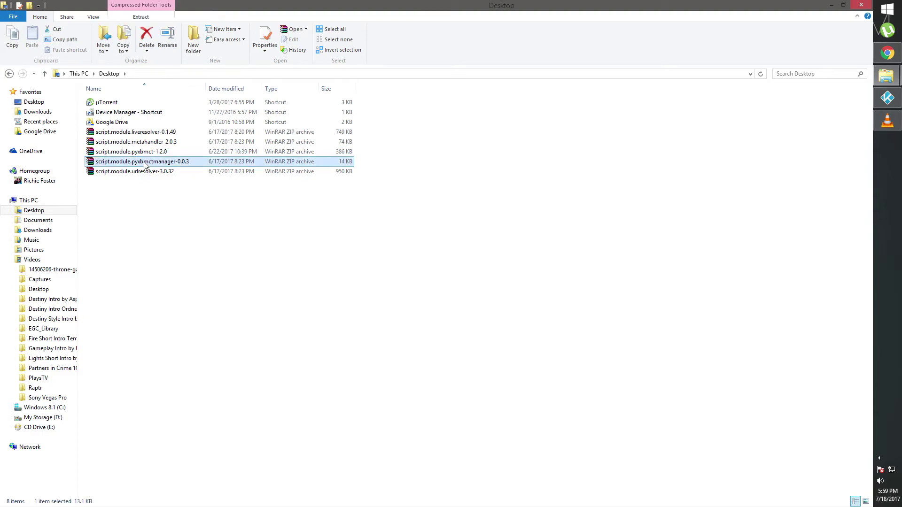
pyautogui.click(146, 152)
pyautogui.click(885, 100)
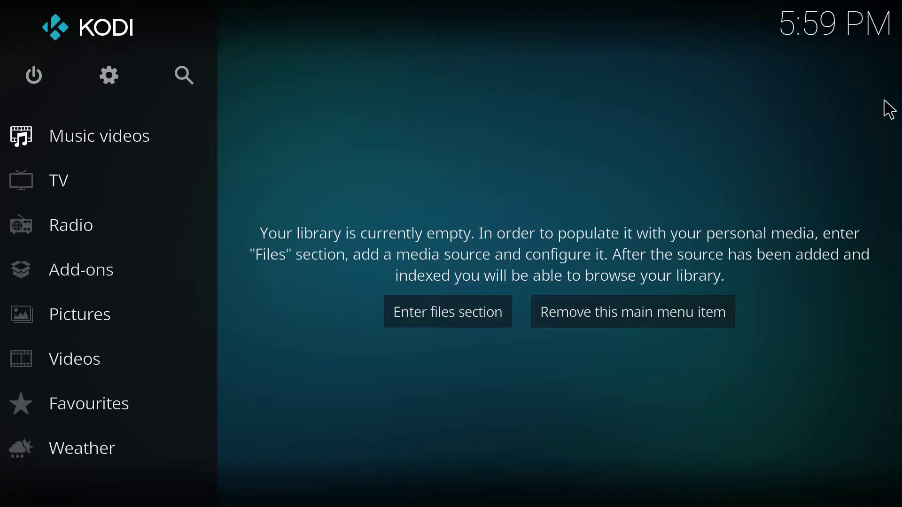
# Start a new file source in Settings > File manager and browse for its location
pyautogui.click(123, 84)
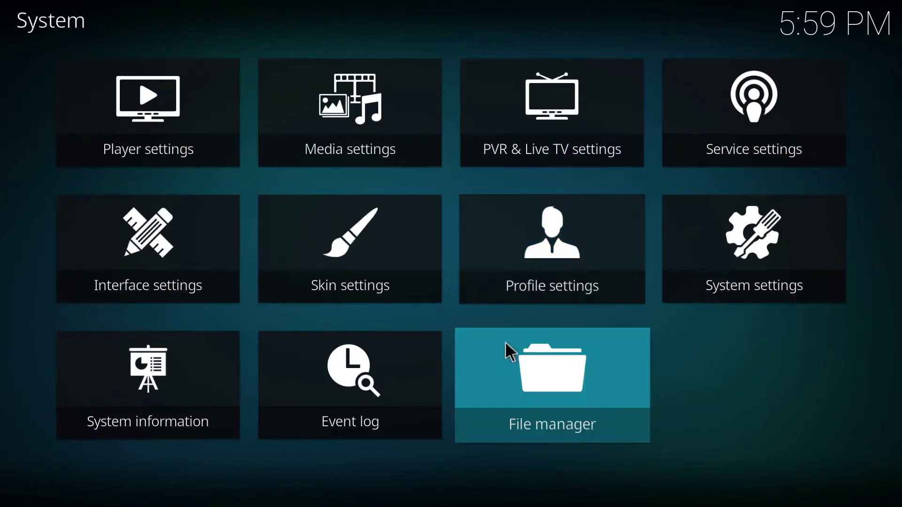
pyautogui.click(510, 350)
pyautogui.click(92, 240)
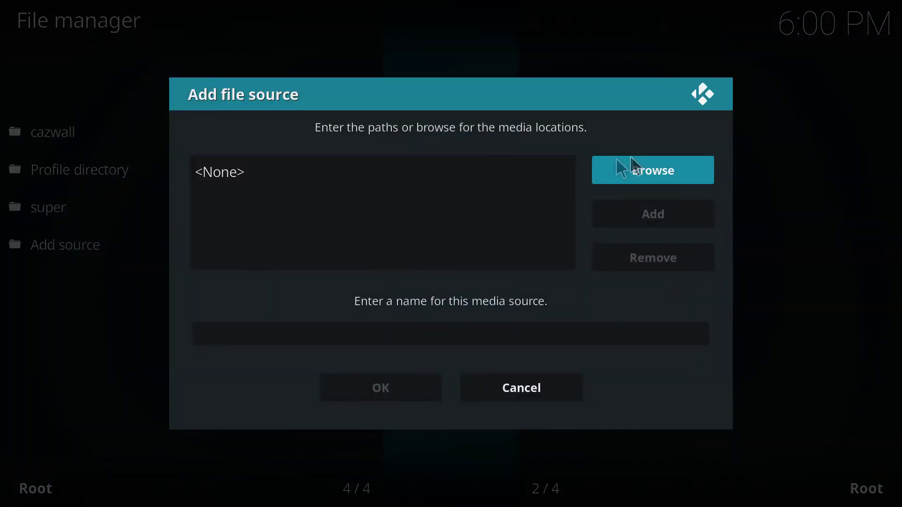
pyautogui.click(665, 159)
# Choose the user's Desktop folder on C: as the path, save the Desktop source, and exit
pyautogui.click(275, 124)
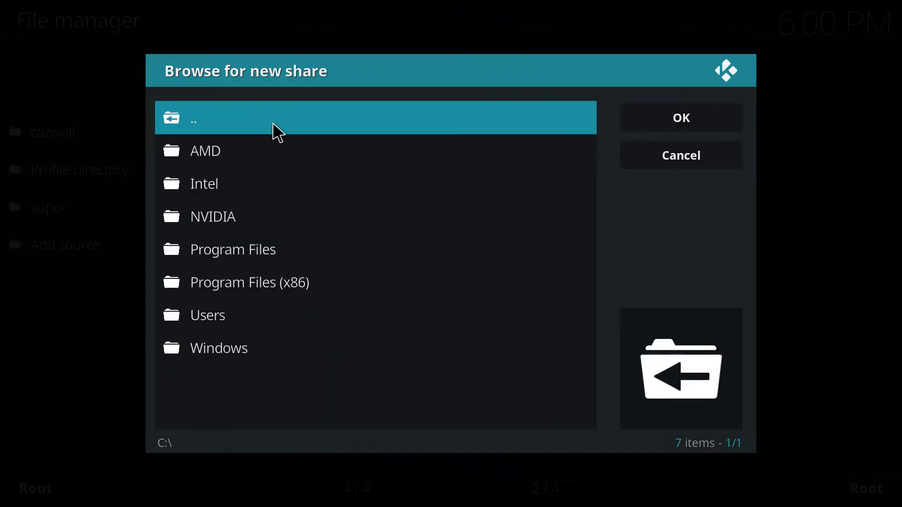
pyautogui.click(225, 324)
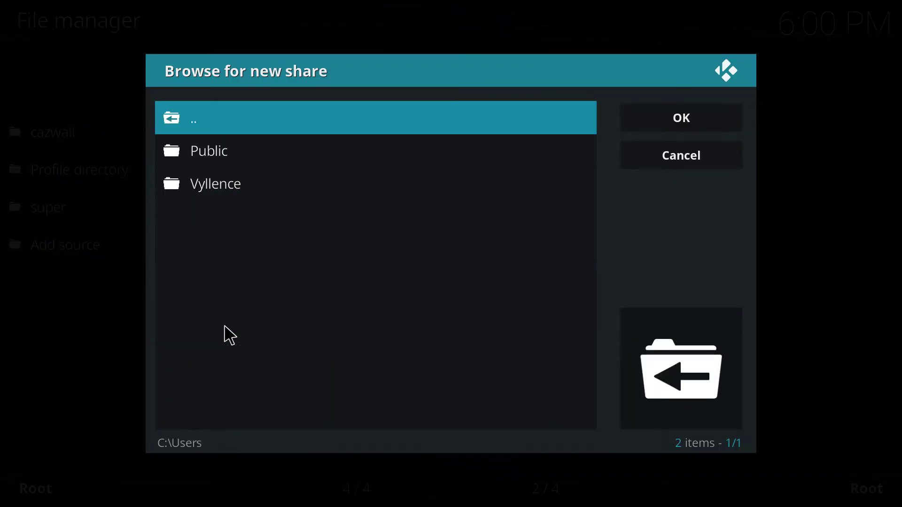
pyautogui.click(244, 192)
pyautogui.click(246, 186)
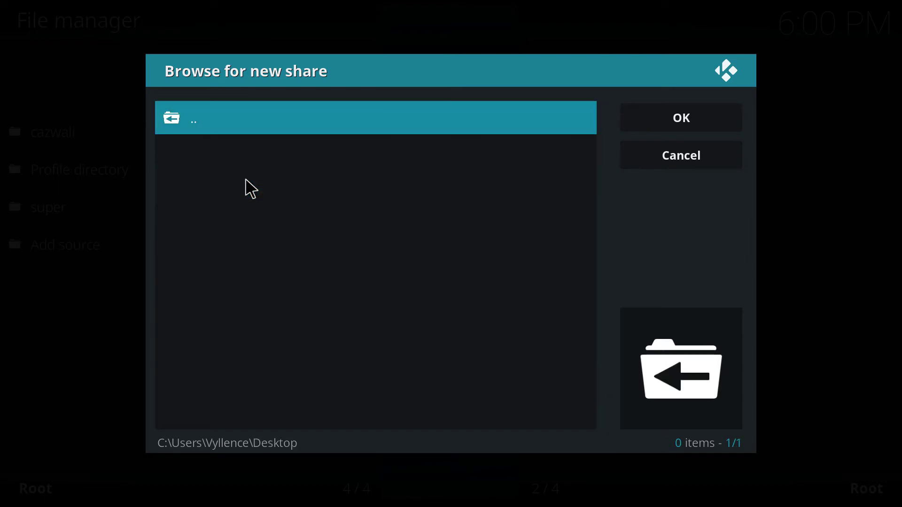
pyautogui.click(632, 124)
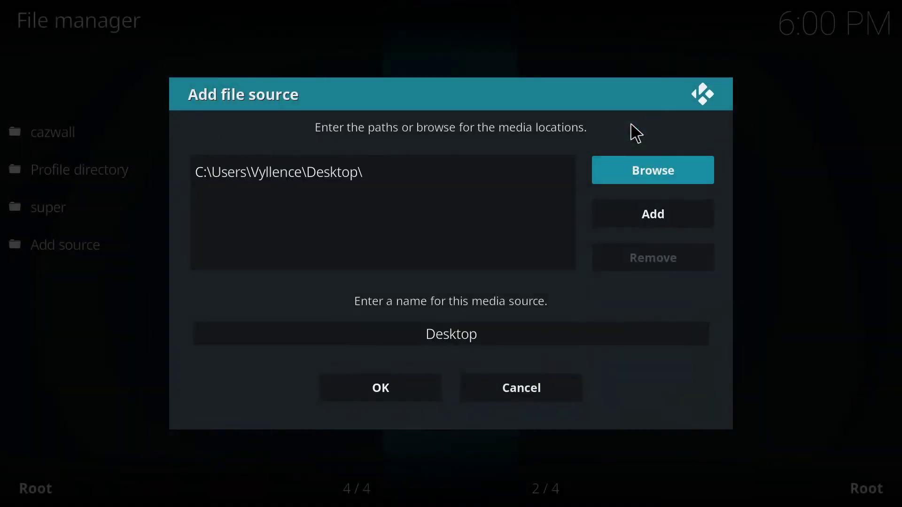
pyautogui.click(412, 389)
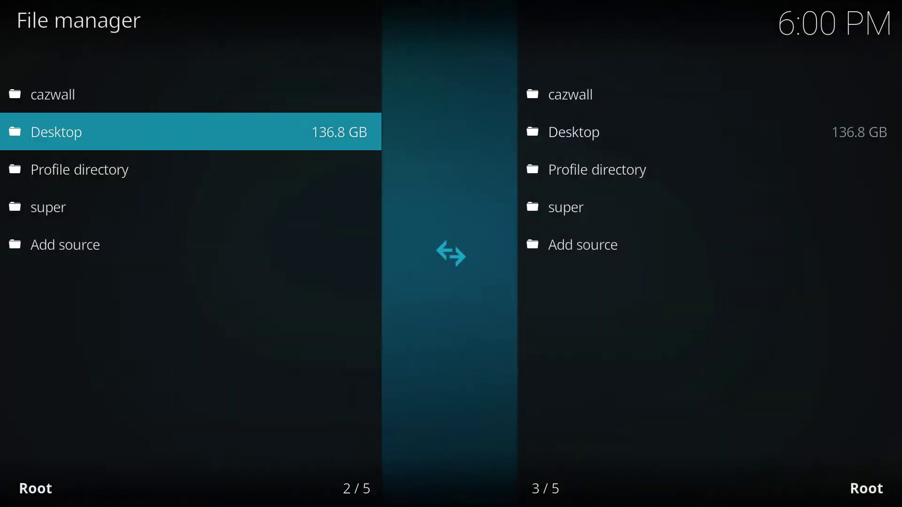
pyautogui.press('Escape')
pyautogui.press('Escape')
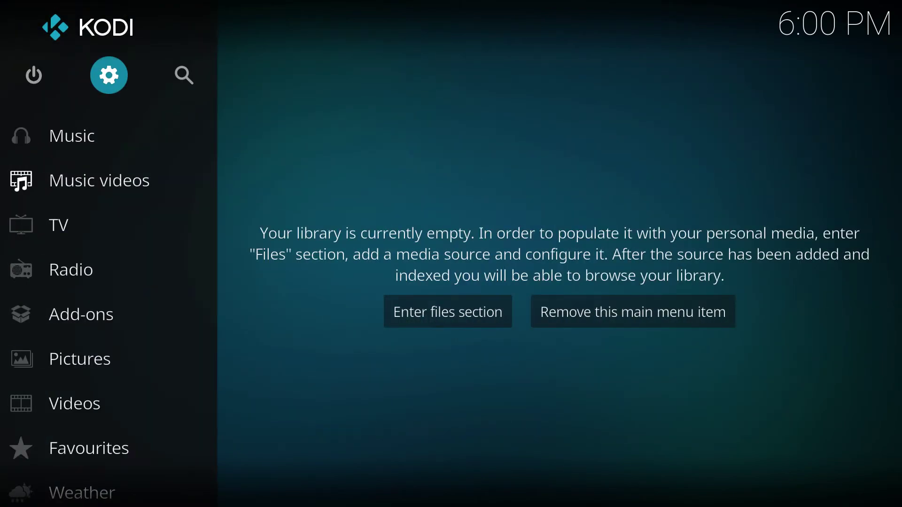
# Install script.module.pyxbmct-1.2.0.zip from the Desktop source via Install from zip file
pyautogui.press('Down')
pyautogui.press('Down')
pyautogui.press('Down')
pyautogui.press('Down')
pyautogui.press('Down')
pyautogui.press('Down')
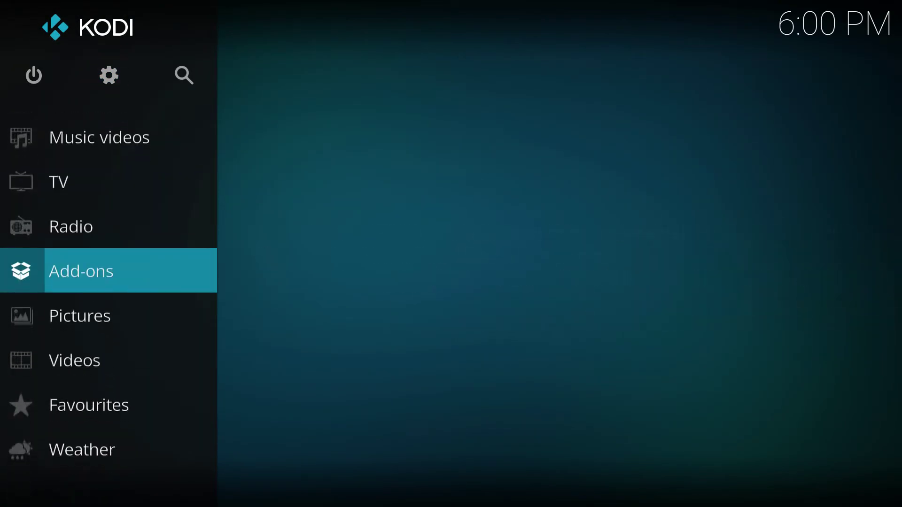
pyautogui.press('Return')
pyautogui.press('Up')
pyautogui.press('Return')
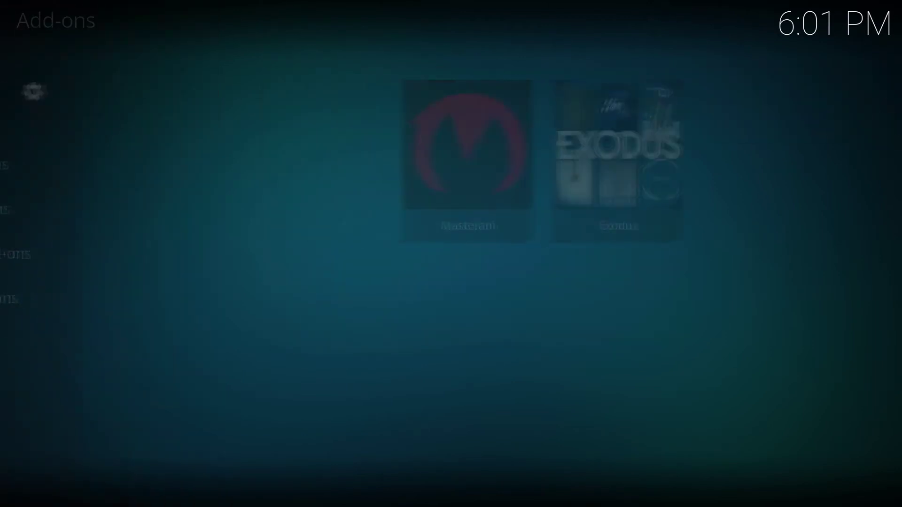
pyautogui.press('Down')
pyautogui.press('Down')
pyautogui.press('Down')
pyautogui.press('Return')
pyautogui.press('Down')
pyautogui.press('Down')
pyautogui.press('Down')
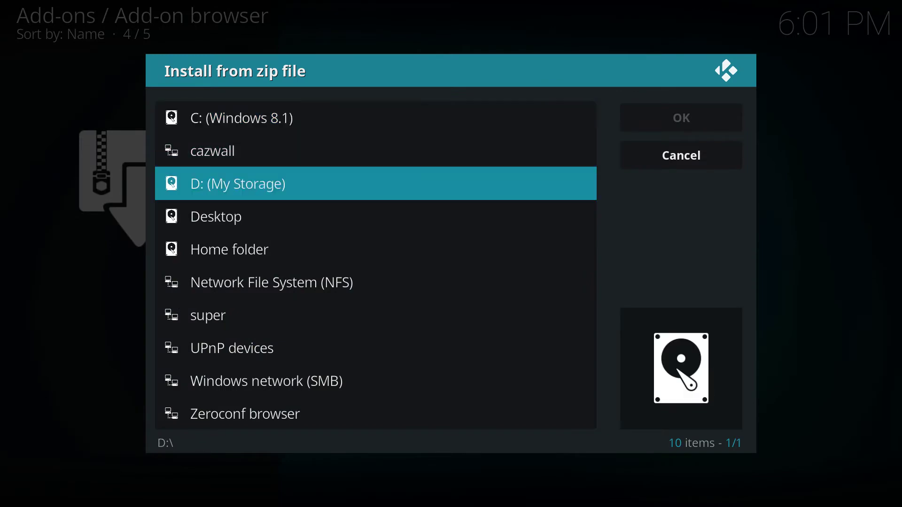
pyautogui.press('Return')
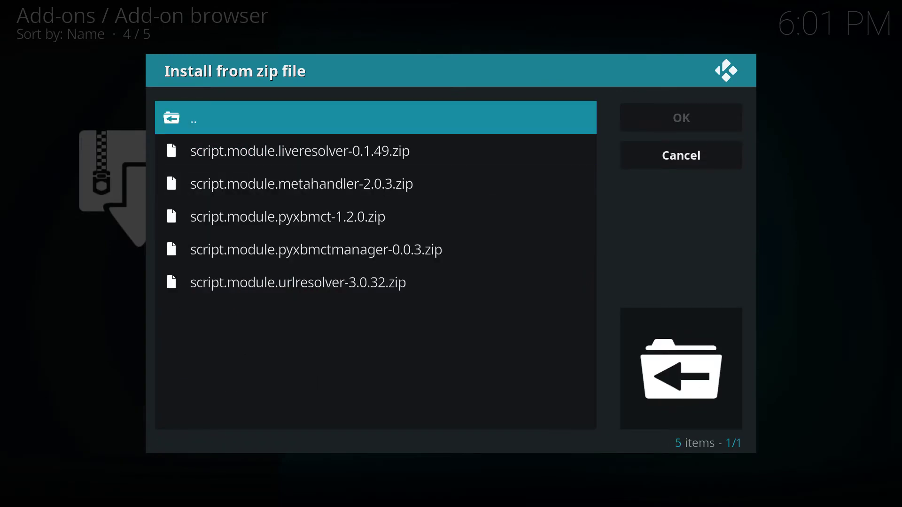
pyautogui.press('Up')
pyautogui.press('Up')
pyautogui.press('Up')
pyautogui.press('Return')
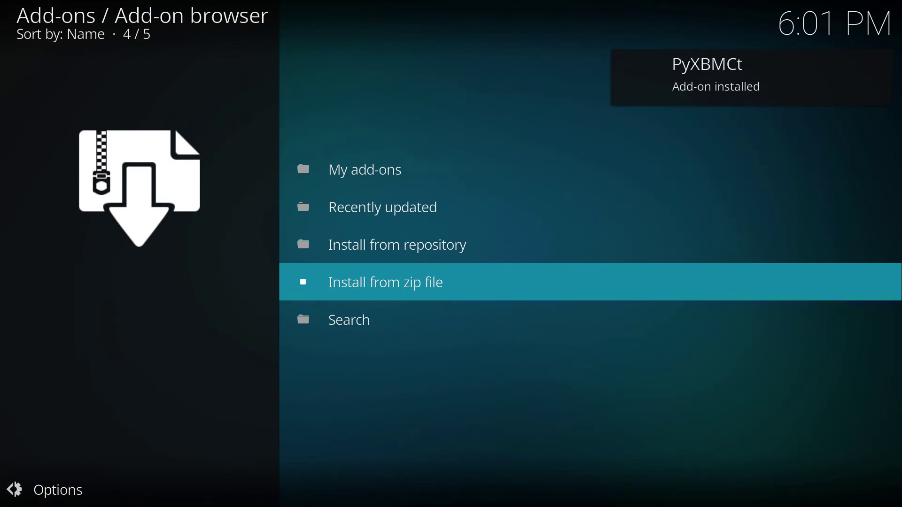
# Back out to the Add-ons hub and launch Masterani
pyautogui.press('Up')
pyautogui.press('Up')
pyautogui.press('Up')
pyautogui.press('BackSpace')
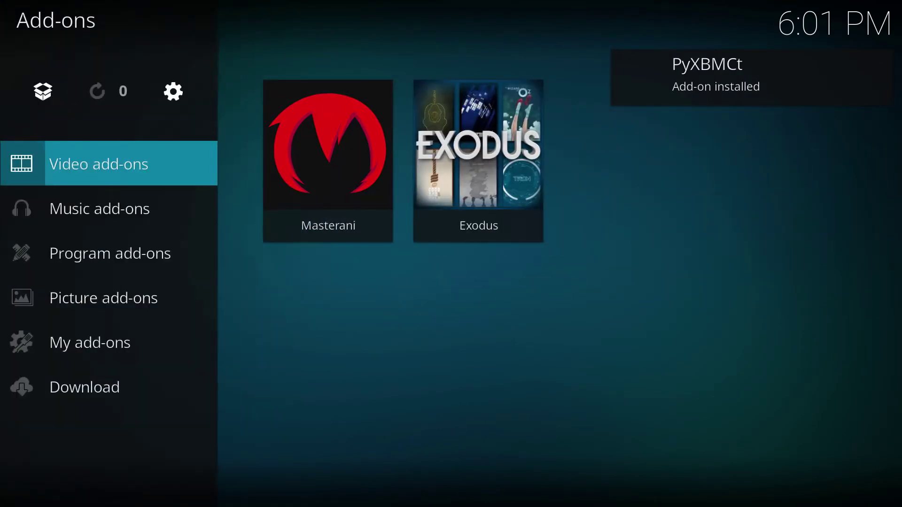
pyautogui.press('Right')
pyautogui.press('Left')
pyautogui.press('Return')
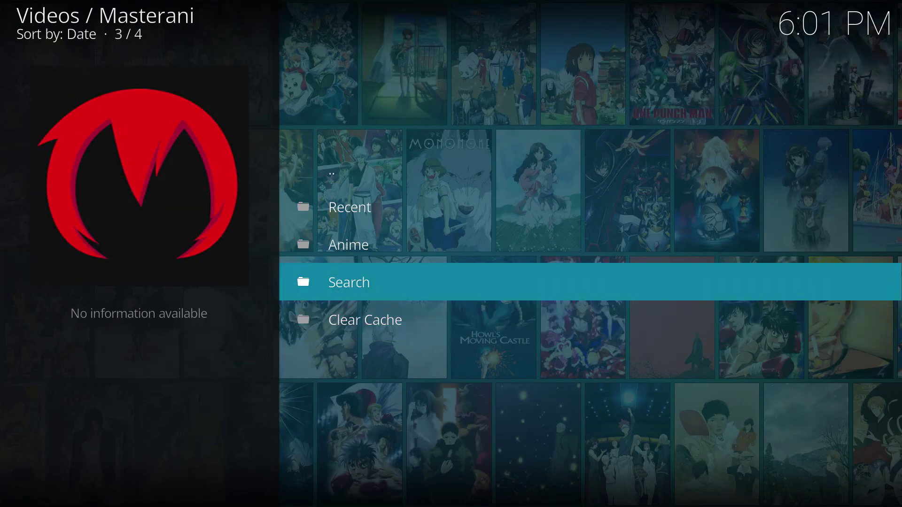
# Search Masterani for 'Dragon Ball Super' and pick the 2015 result
pyautogui.press('Return')
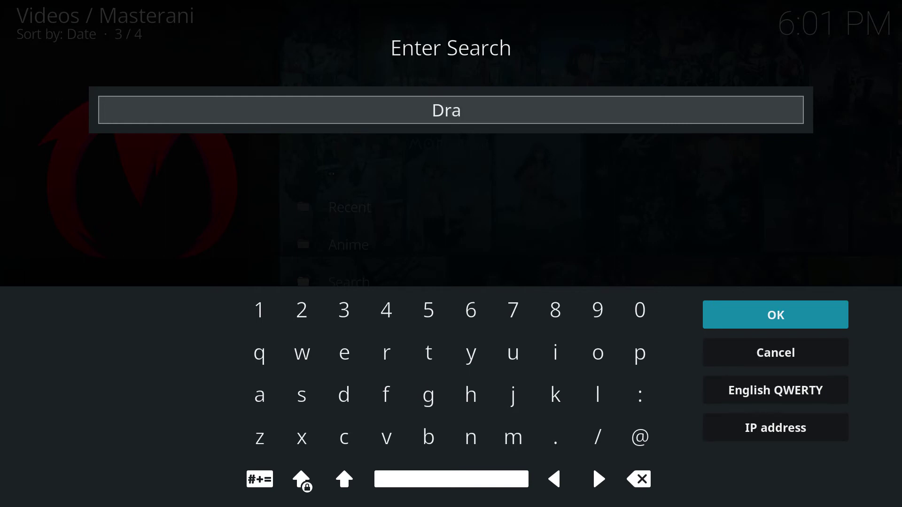
pyautogui.write('Dragon Ball Su')
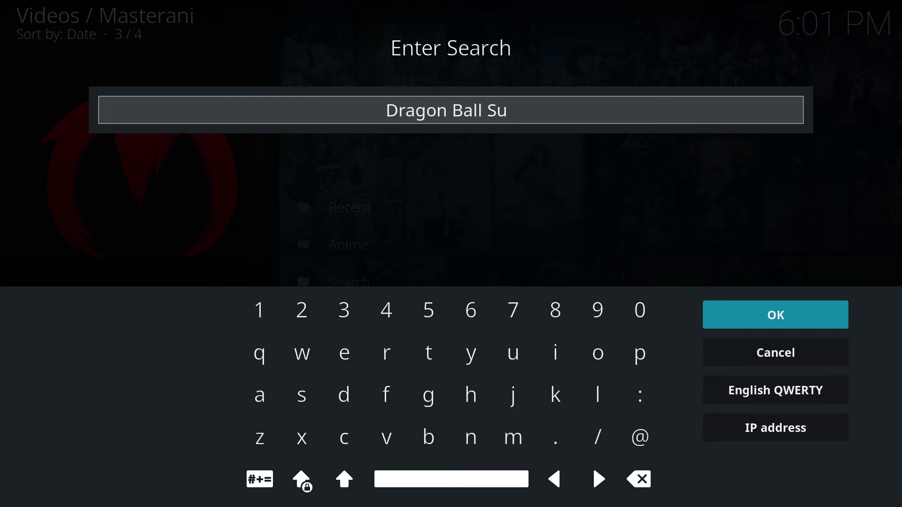
pyautogui.write('per')
pyautogui.press('Return')
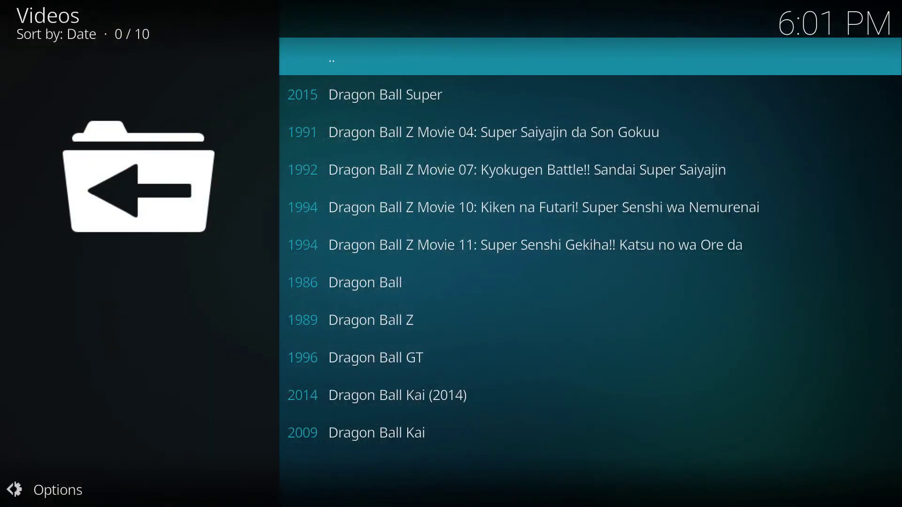
pyautogui.click(385, 94)
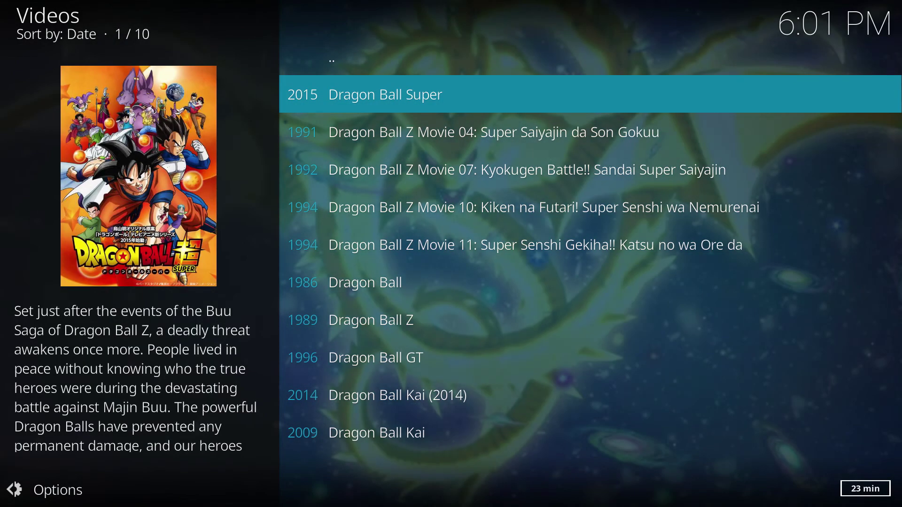
# Open the 99-episode list and request the last episode, Kuririn's Hidden Strength!
pyautogui.press('Return')
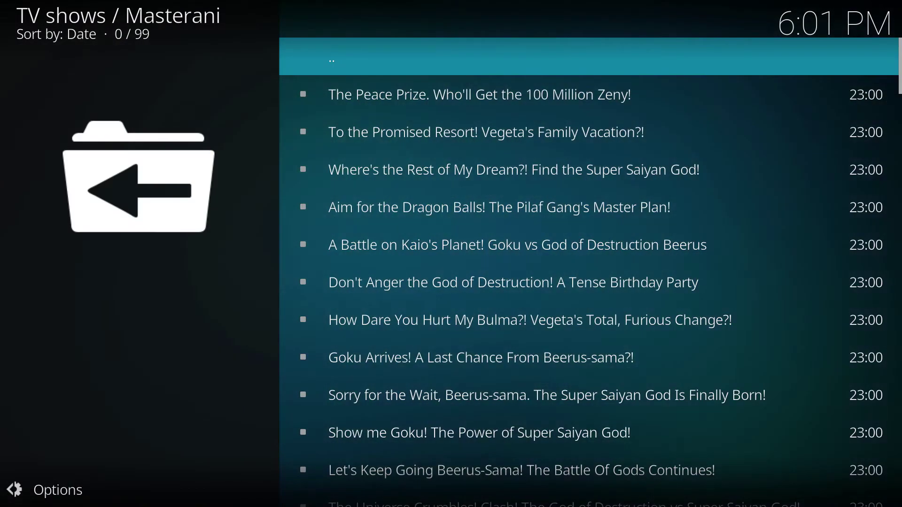
pyautogui.press('Down')
pyautogui.press('Down')
pyautogui.press('Down')
pyautogui.press('Down')
pyautogui.press('Down')
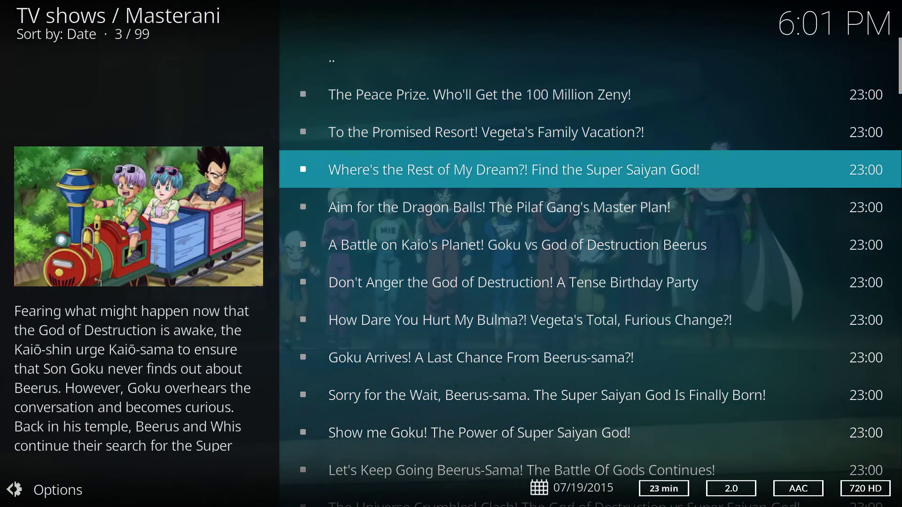
pyautogui.press('Up')
pyautogui.press('Up')
pyautogui.press('Up')
pyautogui.press('Up')
pyautogui.press('Up')
pyautogui.press('Up')
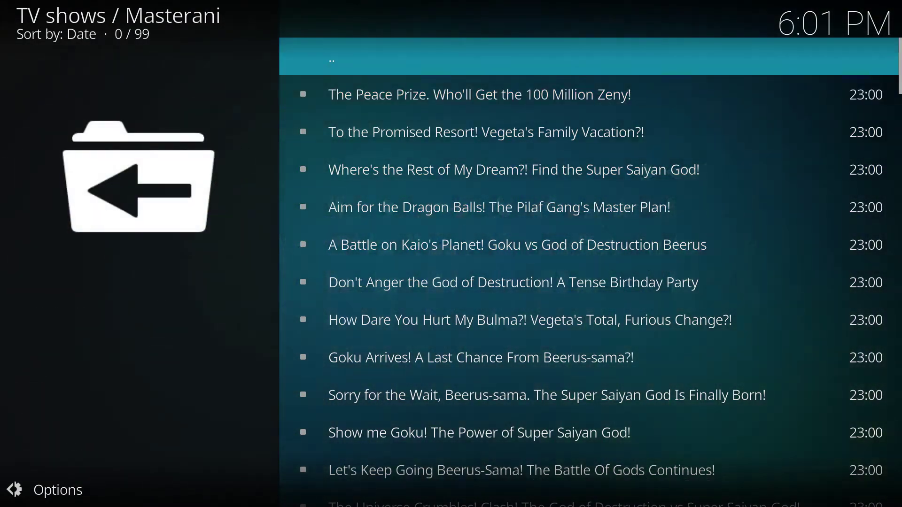
pyautogui.press('Return')
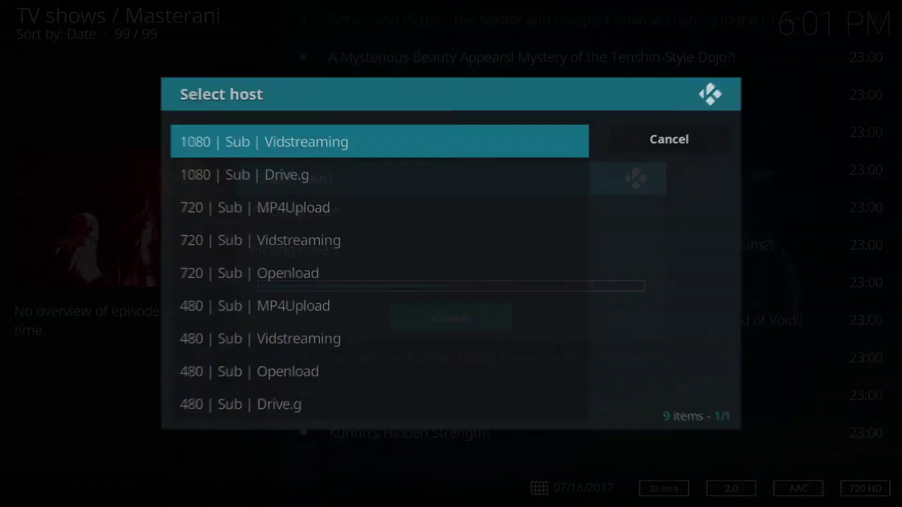
# Play Kuririn's Hidden Strength! from the 720 Sub MP4Upload host, then back out to the home menu while it plays
pyautogui.press('Down')
pyautogui.press('Down')
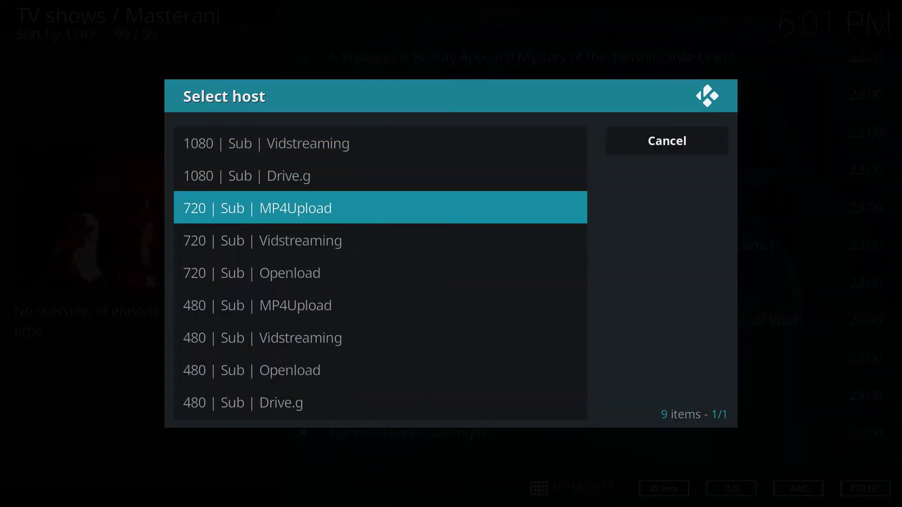
pyautogui.press('Return')
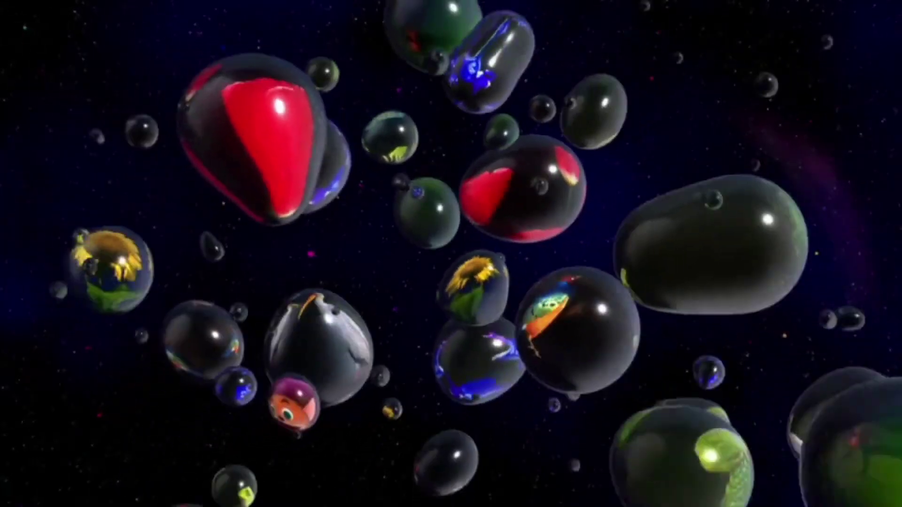
pyautogui.press('Escape')
pyautogui.press('Escape')
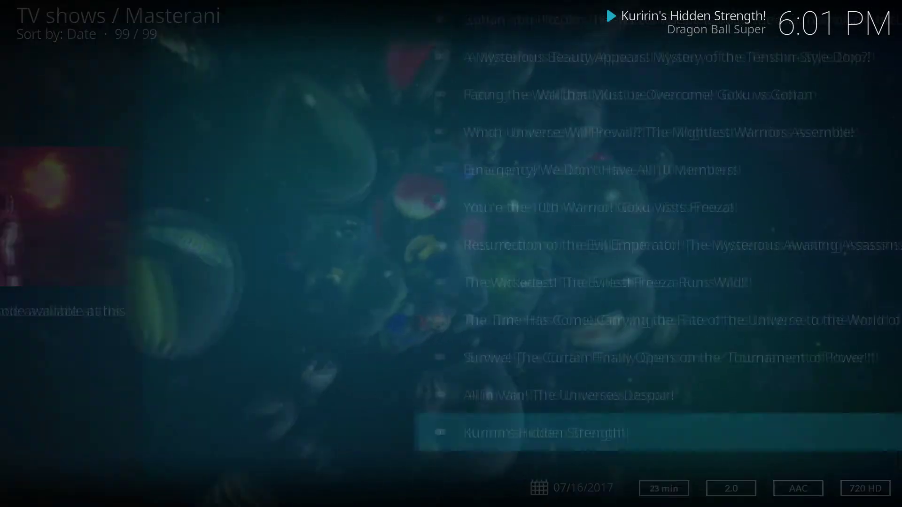
pyautogui.press('Escape')
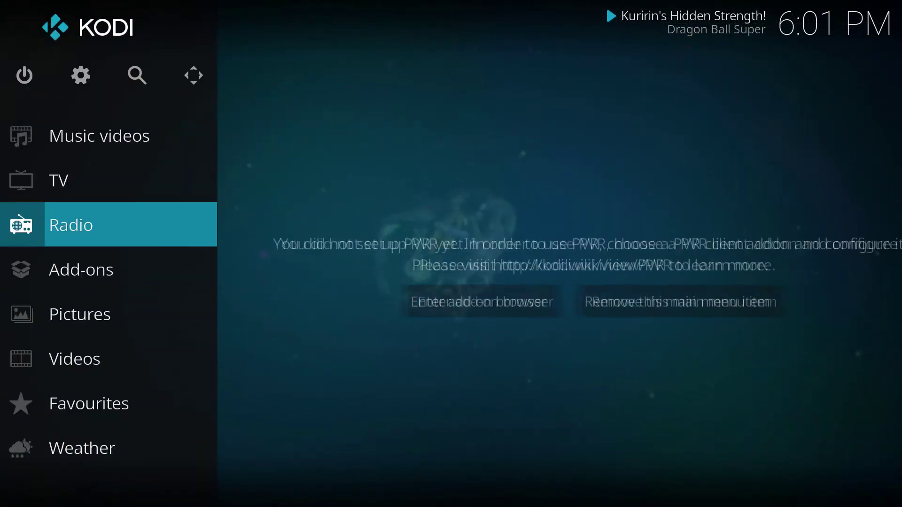
# Return the episode to fullscreen and stop playback, leaving Kodi's home menu showing
pyautogui.press('Tab')
pyautogui.moveTo(322, 199)
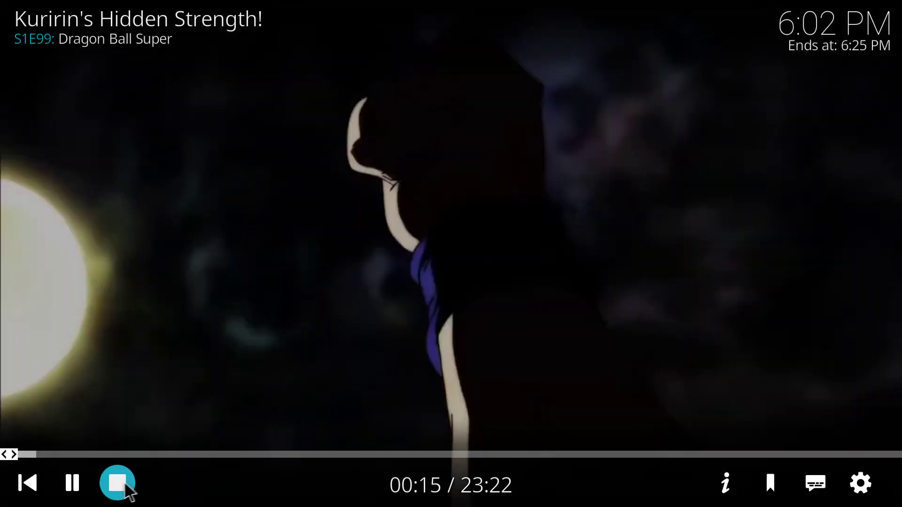
pyautogui.click(119, 483)
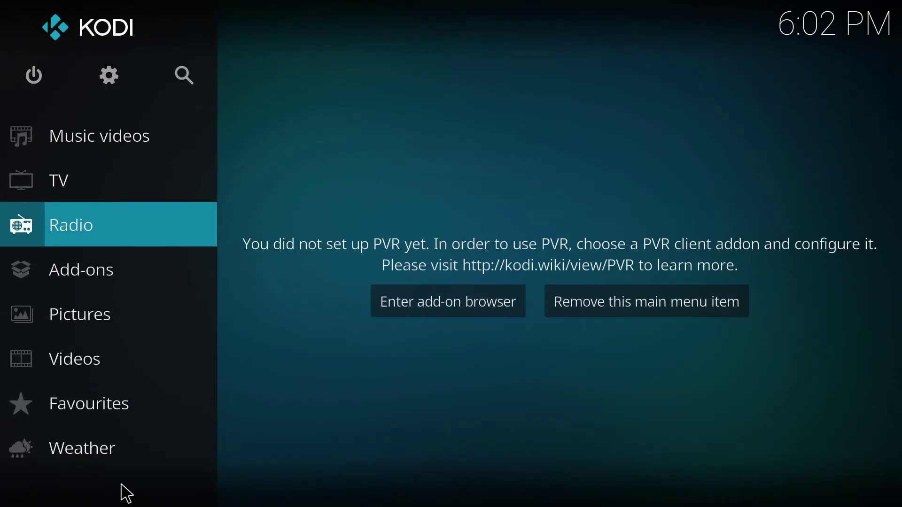
pyautogui.moveTo(140, 463)
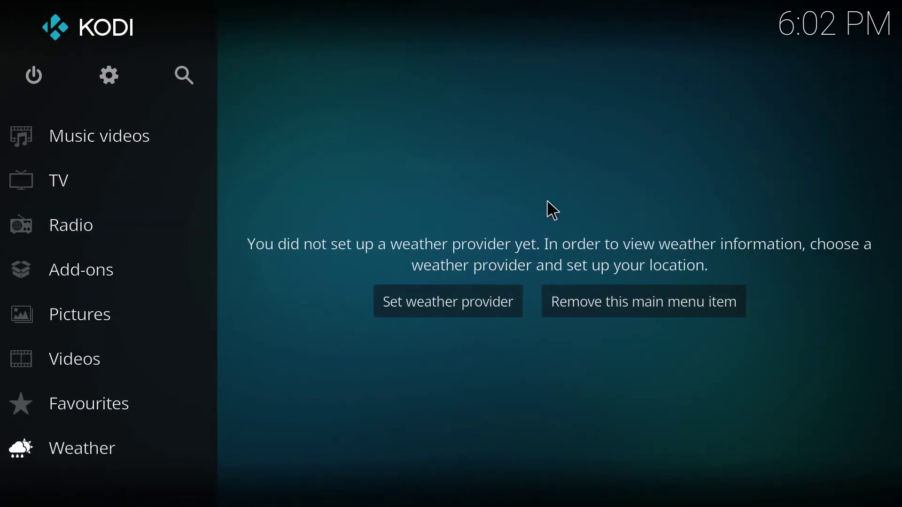